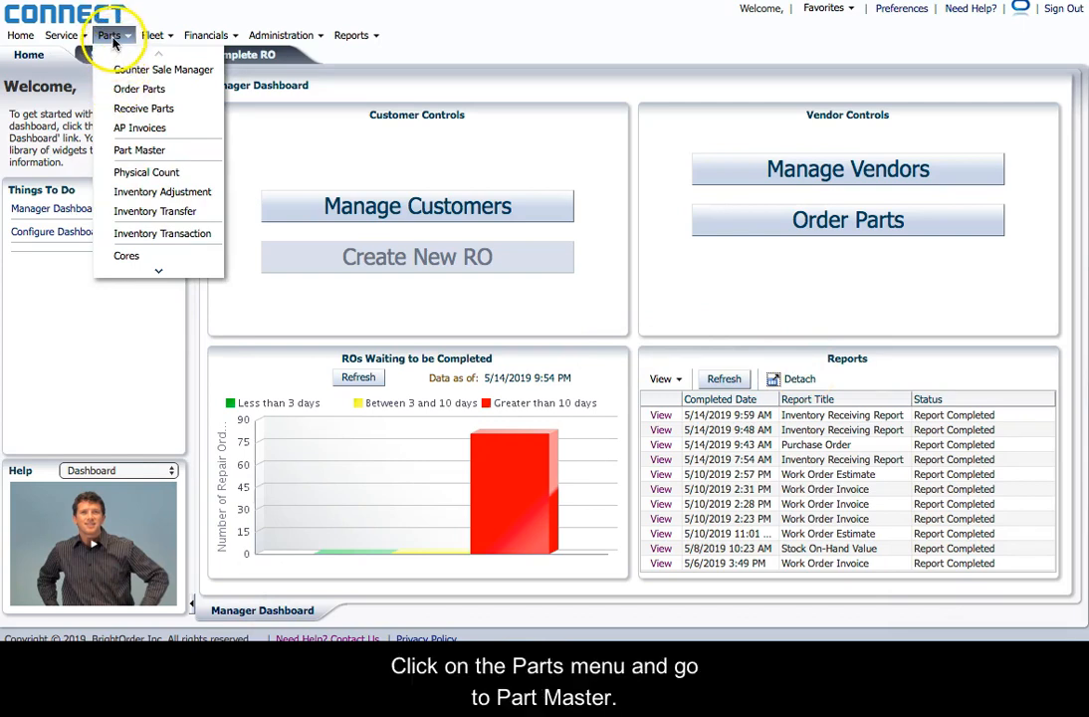
Step: Open Part Master, search for part 00011, then toggle advanced search off to list all parts
{"action": "left_click", "coordinate": [113, 40]}
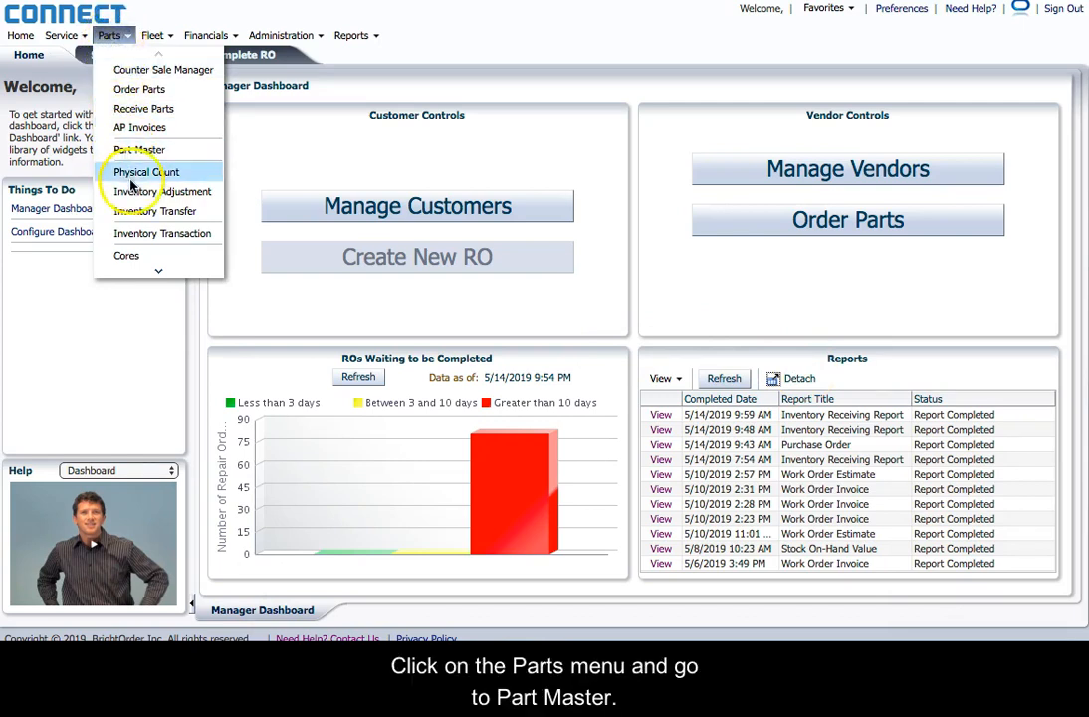
{"action": "left_click", "coordinate": [140, 149]}
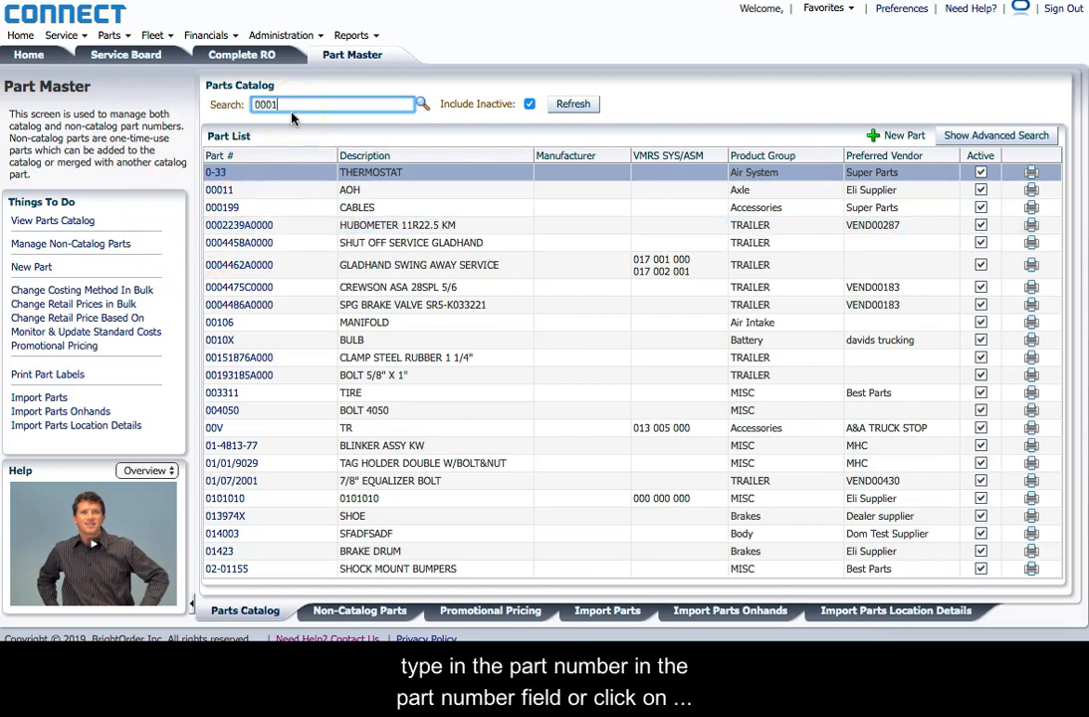
{"action": "key", "text": "Return"}
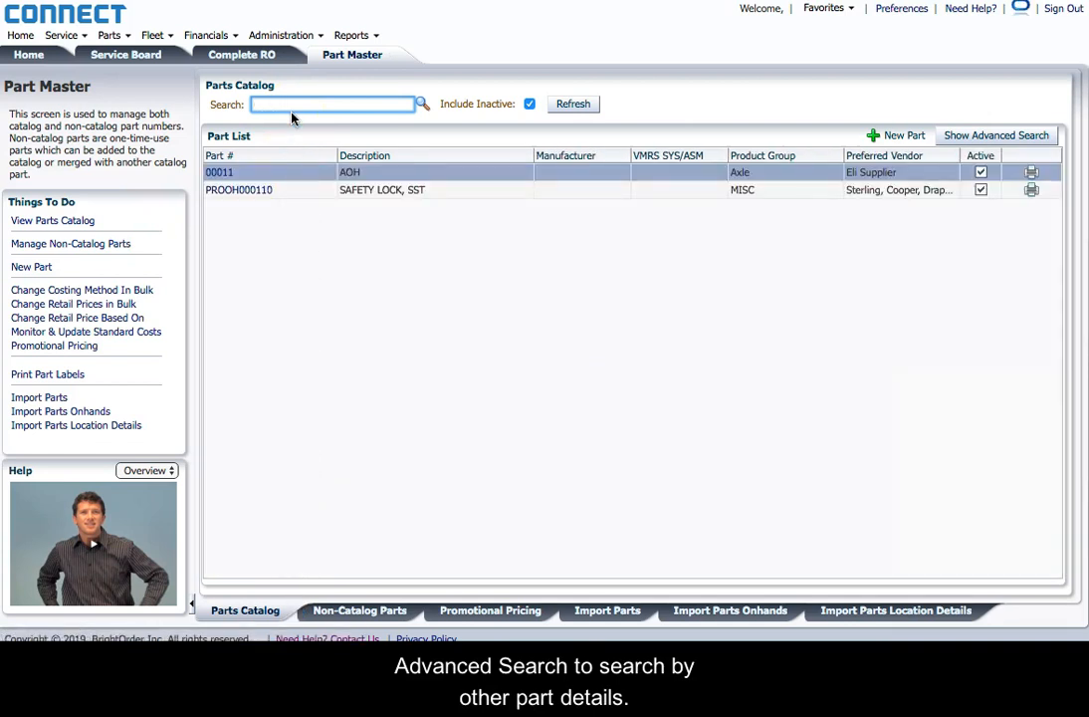
{"action": "left_click", "coordinate": [969, 139]}
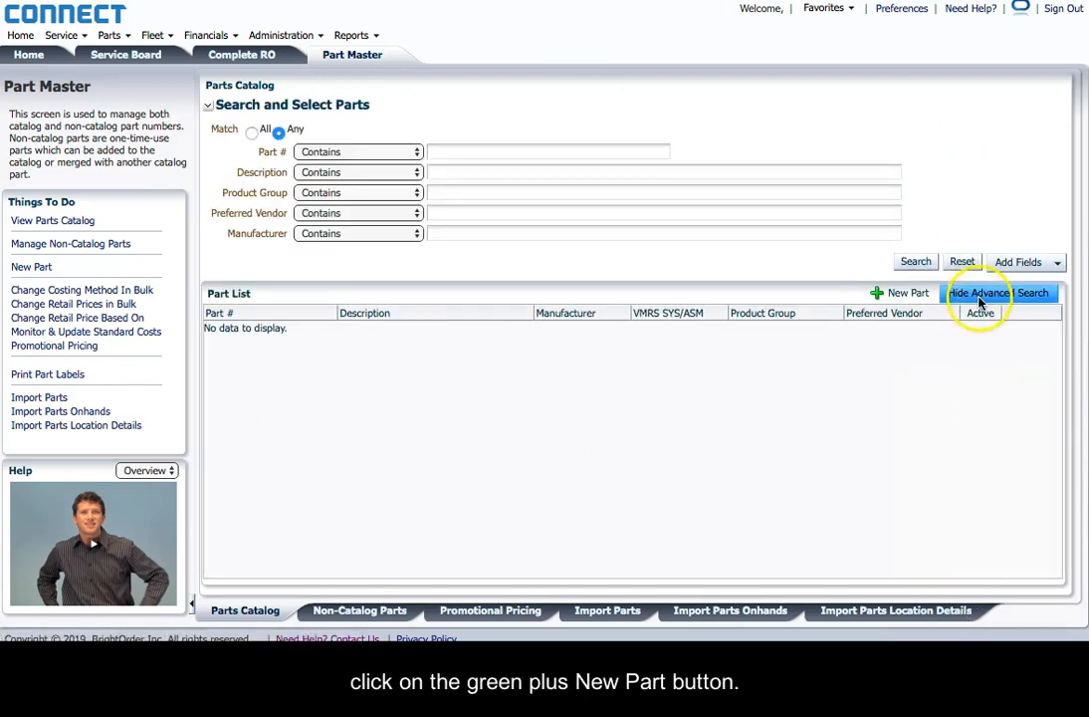
{"action": "left_click", "coordinate": [981, 295]}
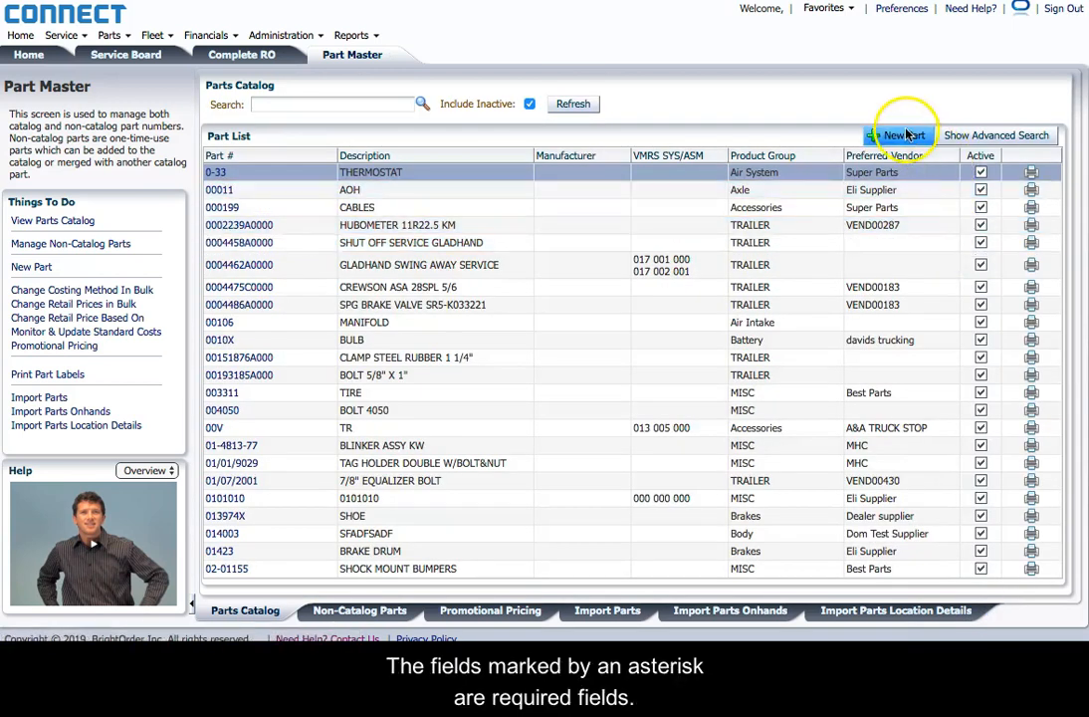
Step: Start a new part, expand its Advanced specifications, then cancel without creating it
{"action": "left_click", "coordinate": [905, 135]}
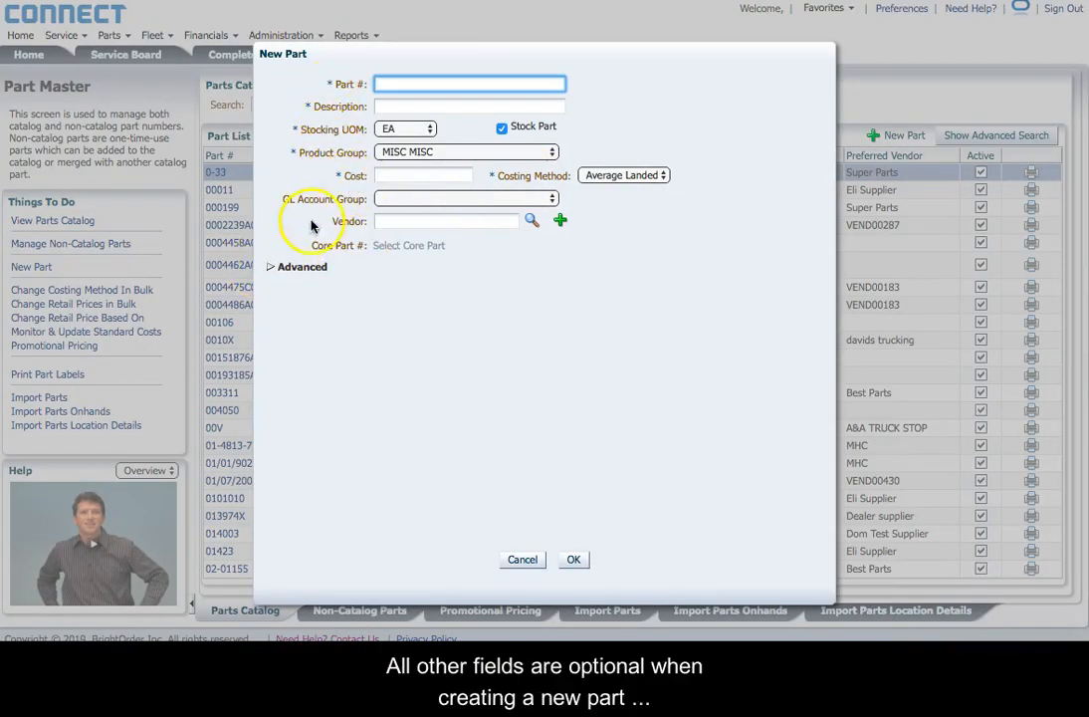
{"action": "left_click", "coordinate": [274, 268]}
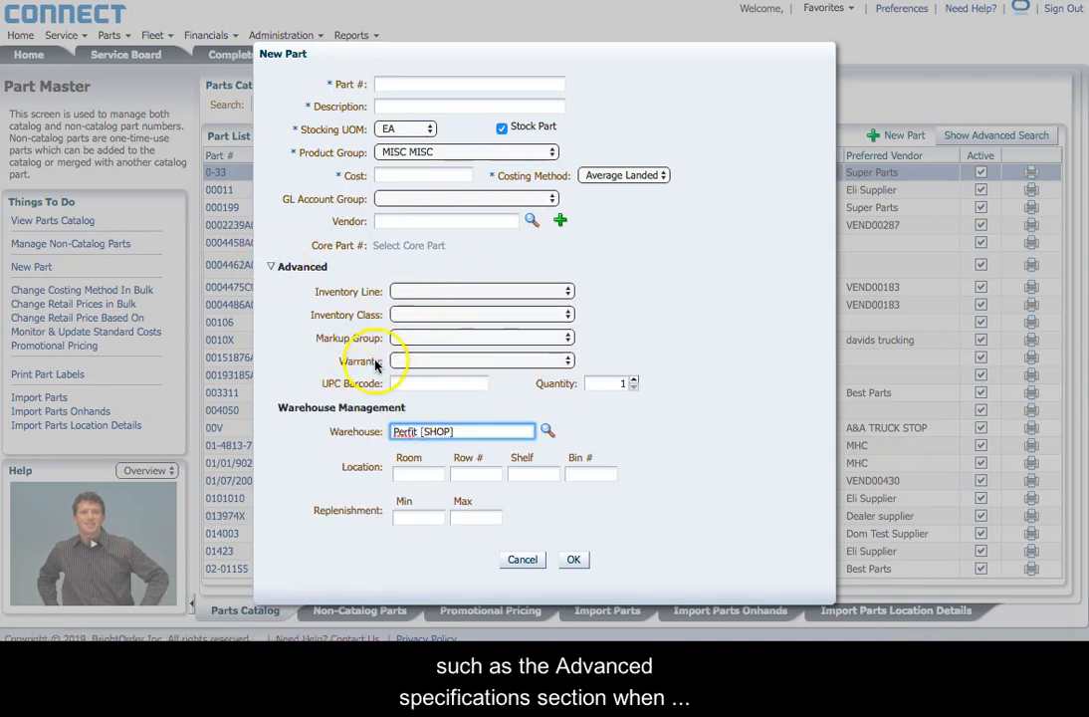
{"action": "left_click", "coordinate": [523, 560]}
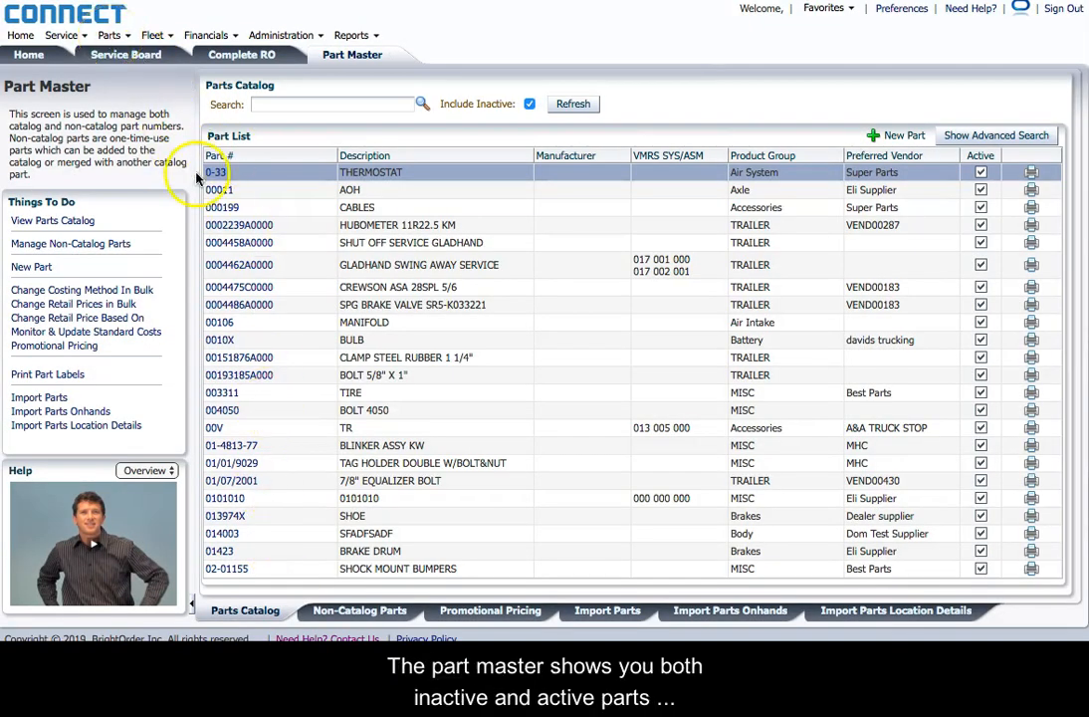
Step: Toggle Include Inactive off and back on, then open part 0004475C0000
{"action": "left_click", "coordinate": [235, 227]}
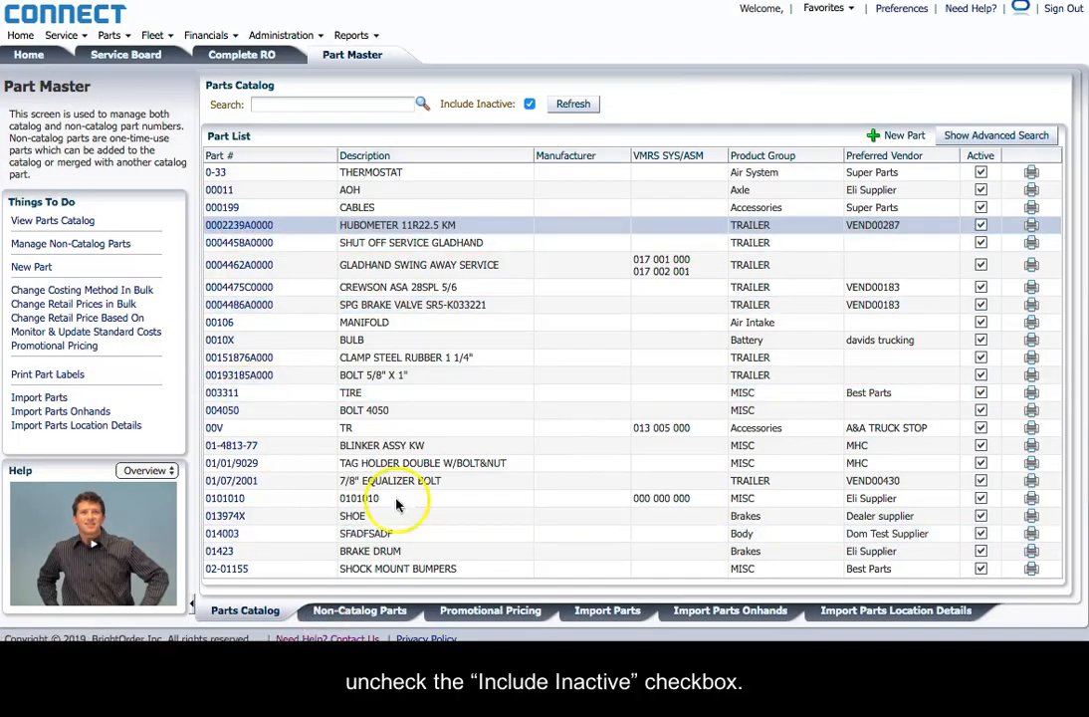
{"action": "left_click", "coordinate": [528, 104]}
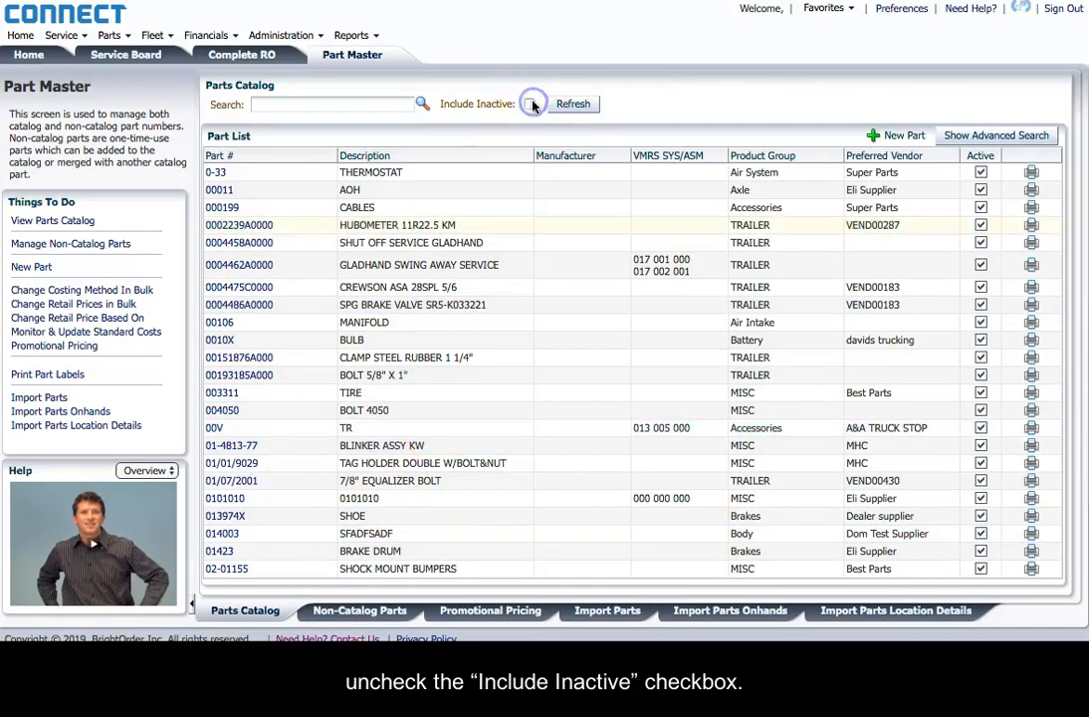
{"action": "left_click", "coordinate": [563, 106]}
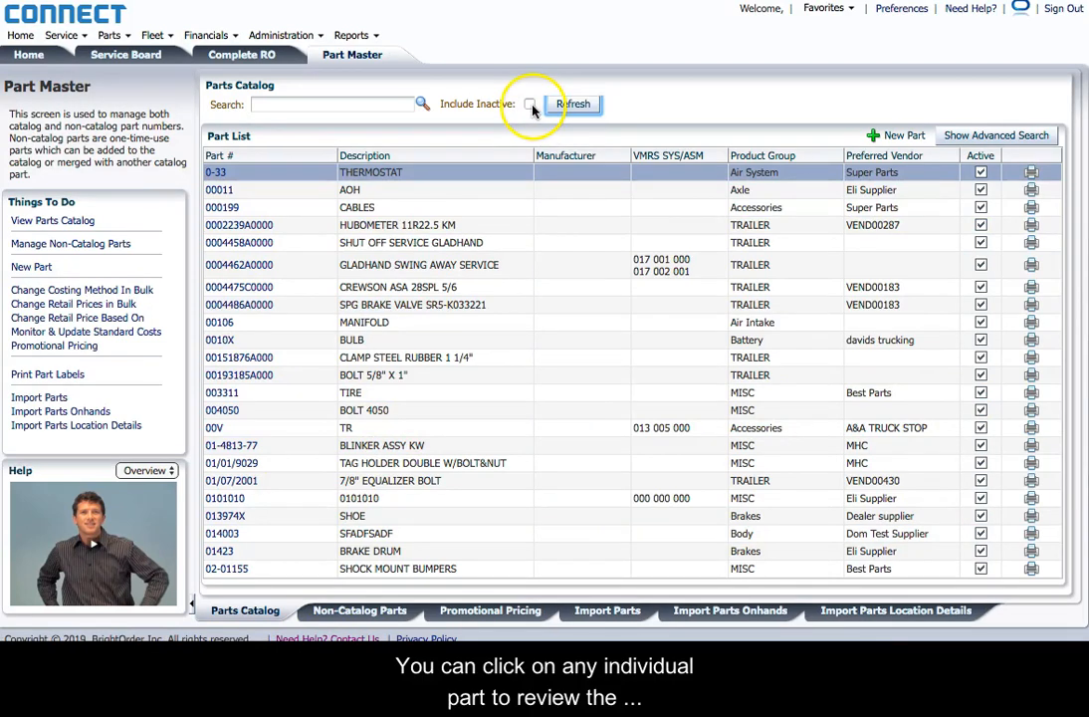
{"action": "left_click", "coordinate": [529, 105]}
{"action": "left_click", "coordinate": [573, 104]}
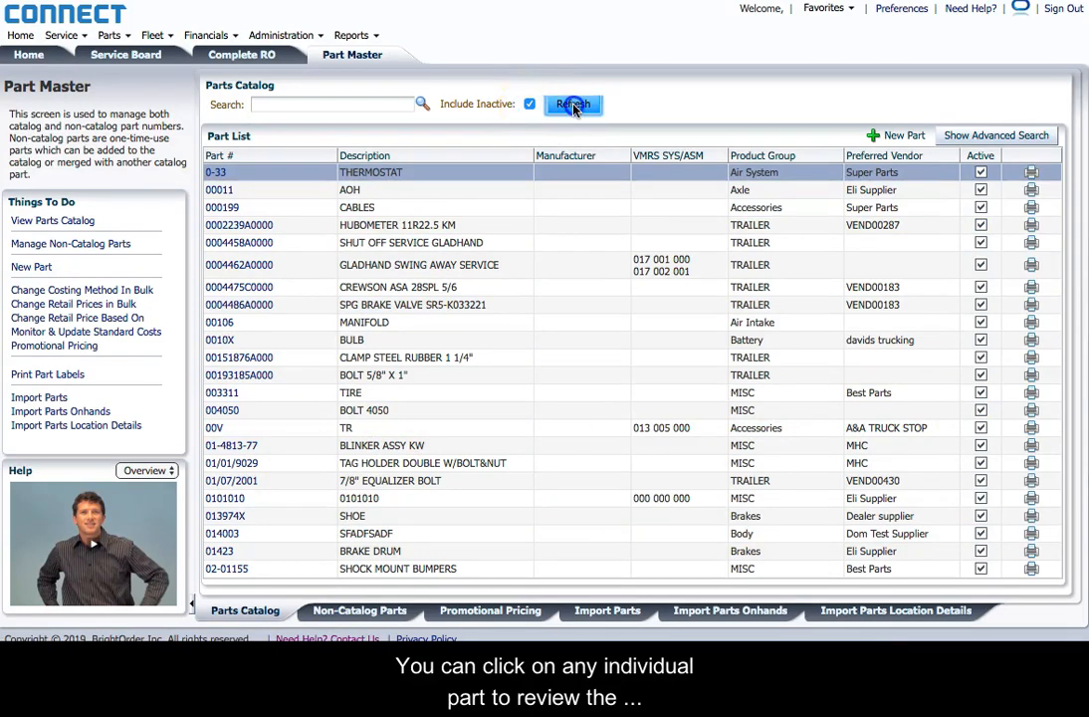
{"action": "left_click", "coordinate": [244, 288]}
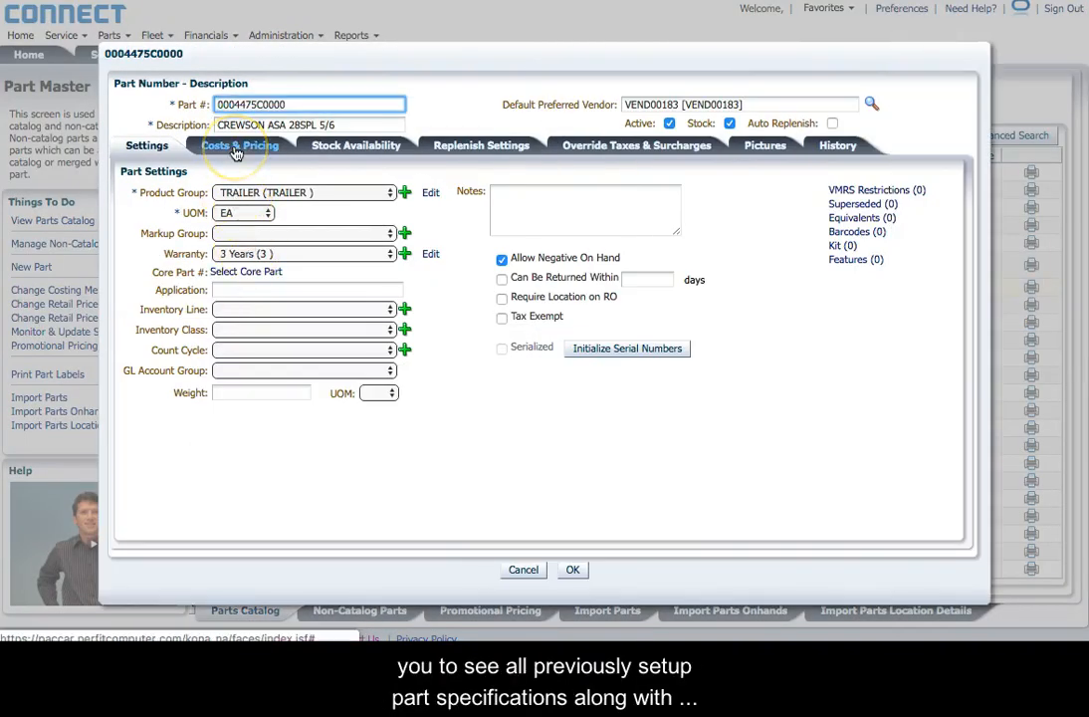
Step: Review the part's pricing, stock, replenishment, tax overrides, pictures and history, ending on Settings
{"action": "left_click", "coordinate": [236, 150]}
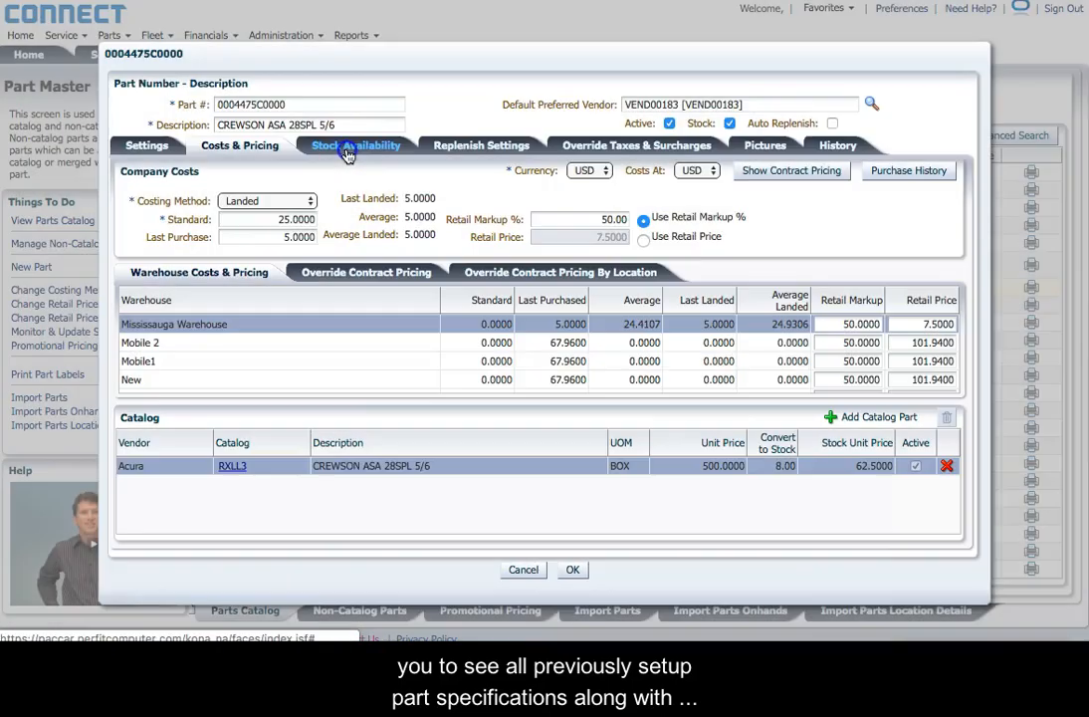
{"action": "left_click", "coordinate": [369, 147]}
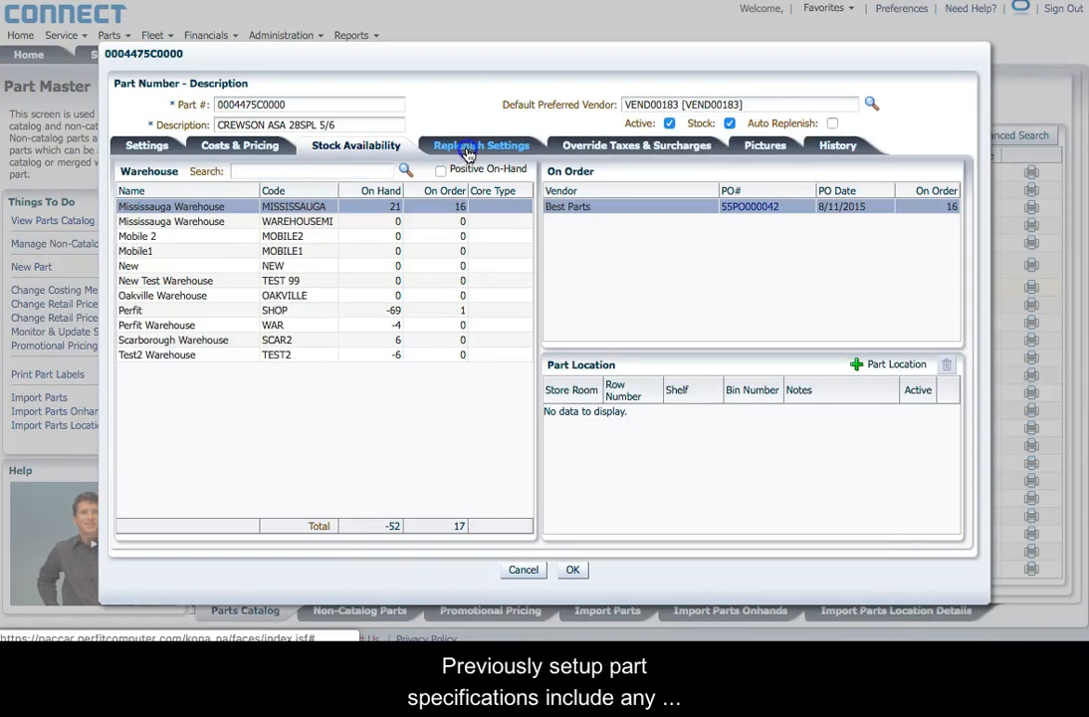
{"action": "left_click", "coordinate": [468, 149]}
{"action": "left_click", "coordinate": [597, 155]}
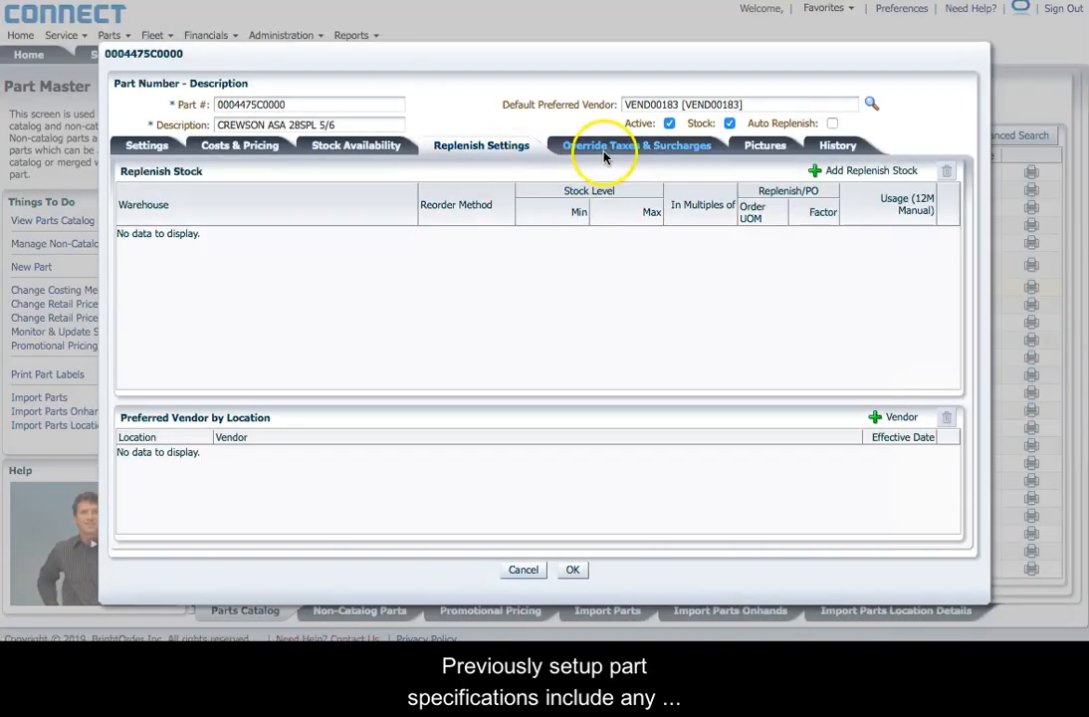
{"action": "left_click", "coordinate": [754, 147]}
{"action": "left_click", "coordinate": [838, 147]}
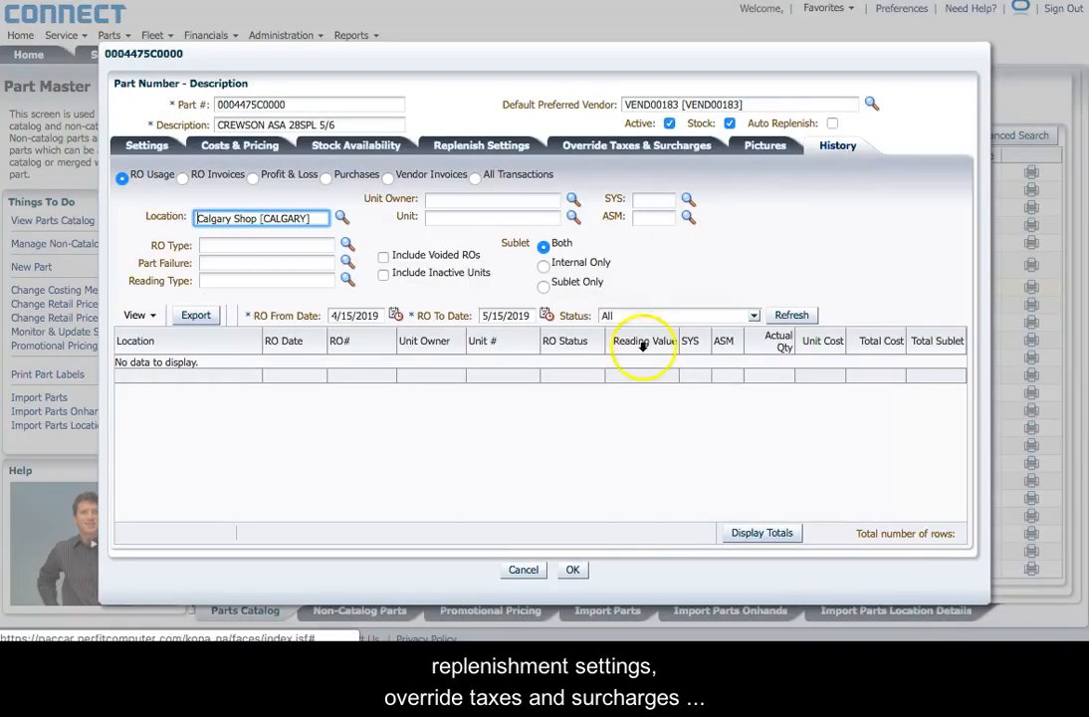
{"action": "left_click", "coordinate": [793, 315]}
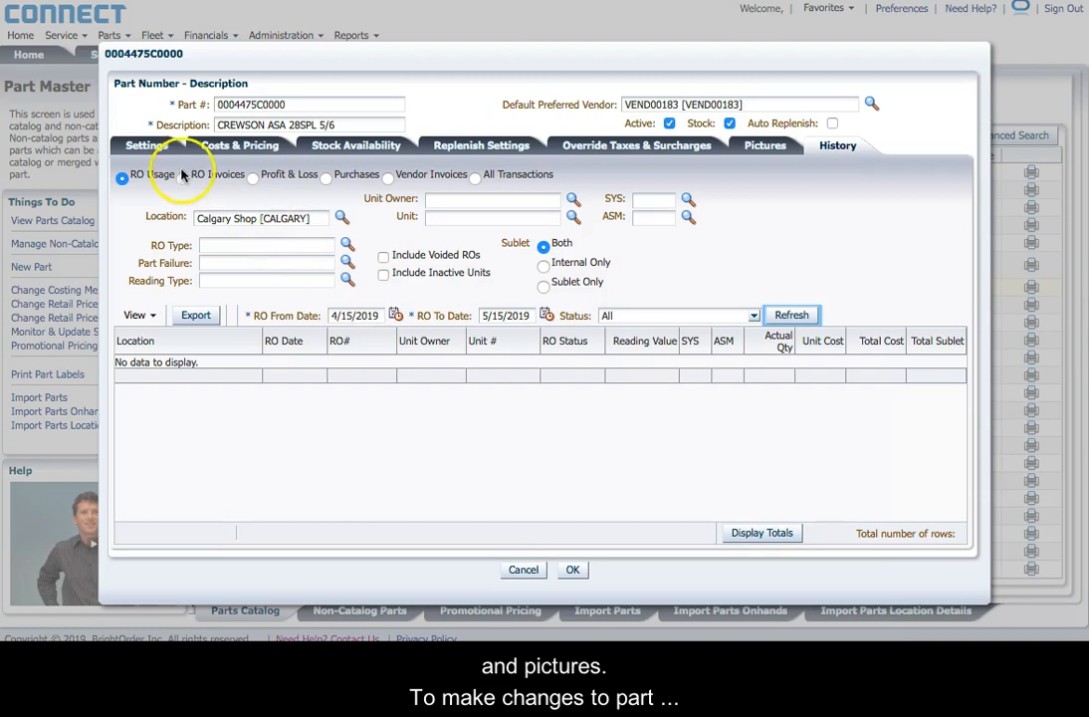
{"action": "left_click", "coordinate": [148, 145]}
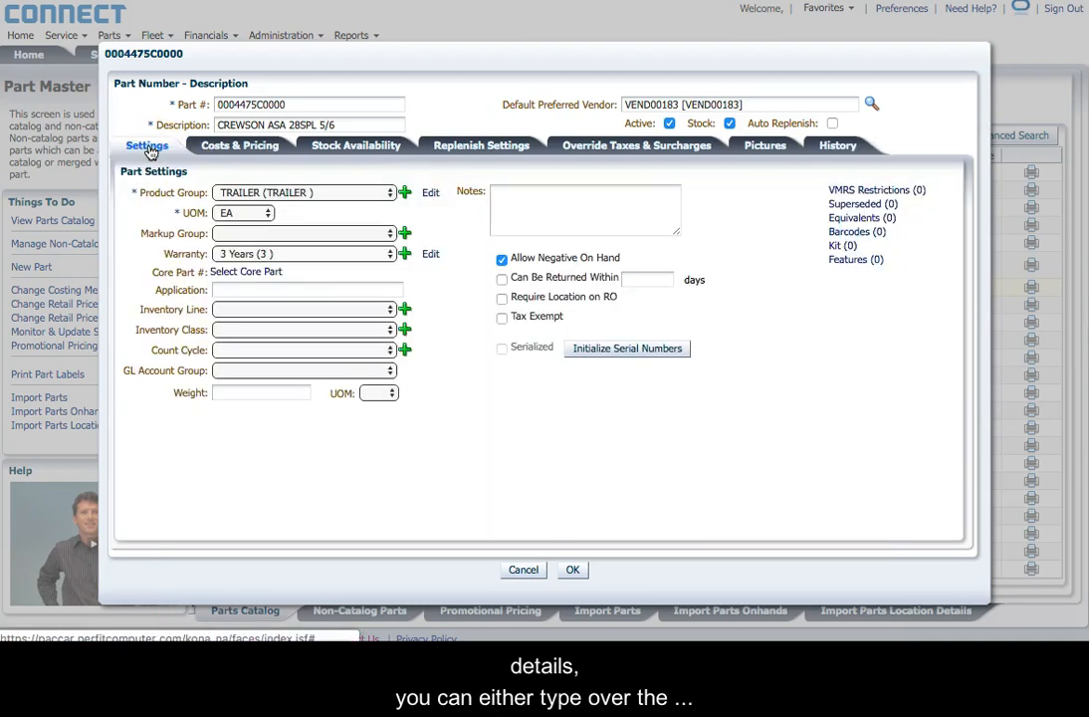
Step: Try editing the Description, keep Product Group as TRAILER, then cancel discarding all changes
{"action": "left_click", "coordinate": [355, 127]}
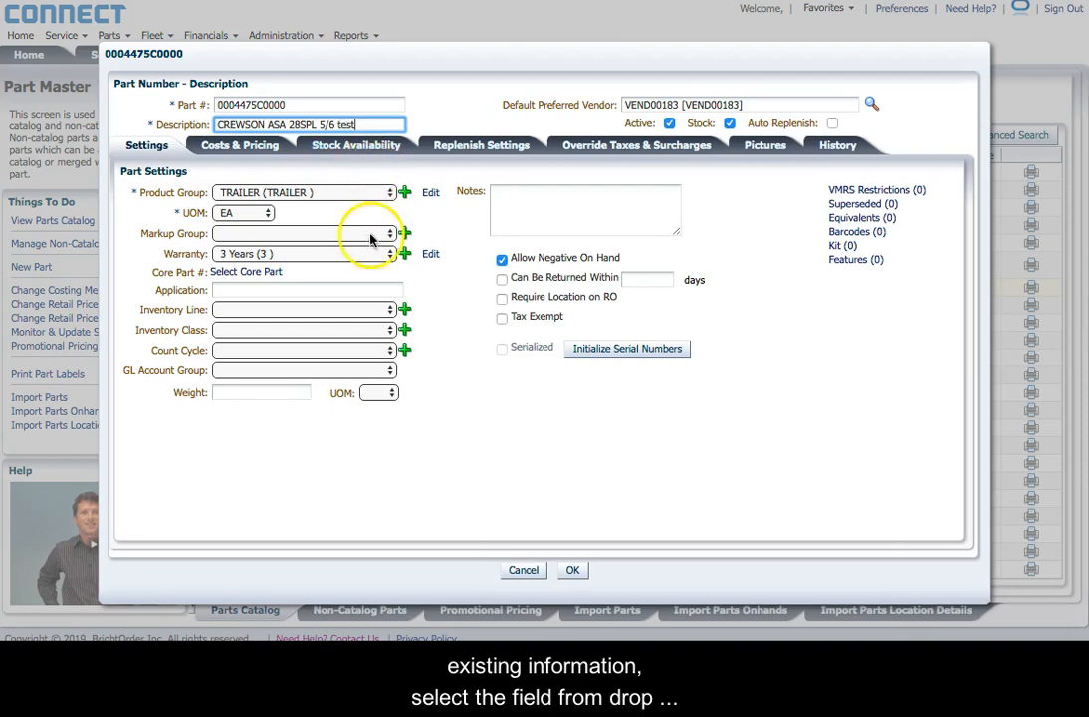
{"action": "left_click", "coordinate": [298, 192]}
{"action": "left_click", "coordinate": [298, 192]}
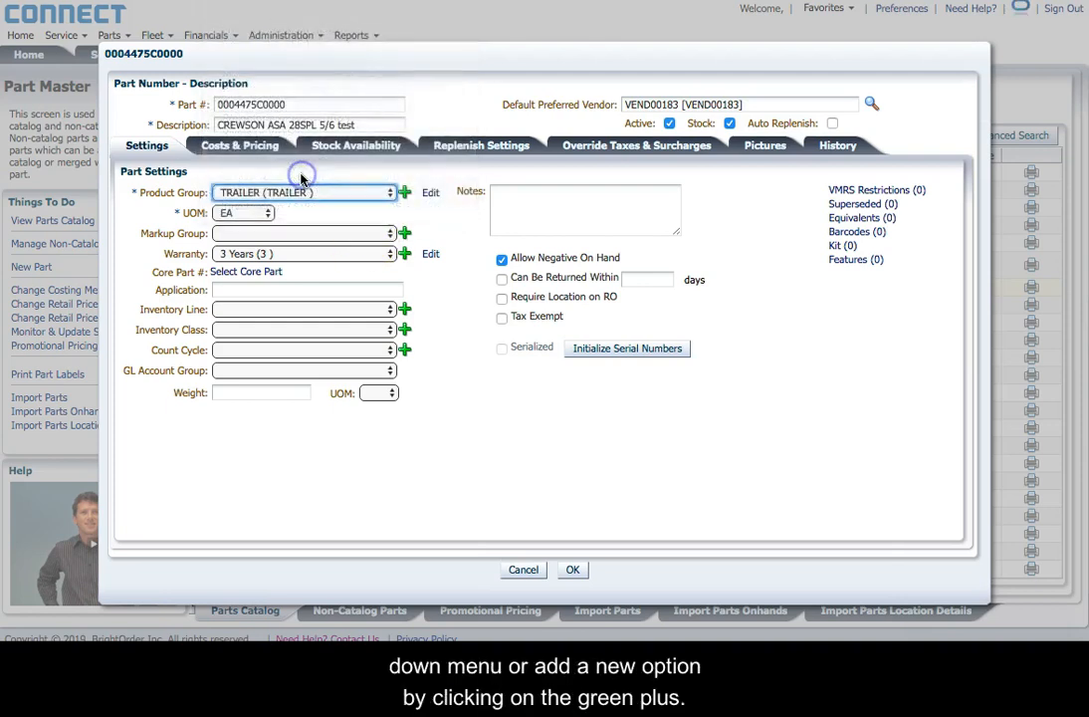
{"action": "left_click", "coordinate": [294, 193]}
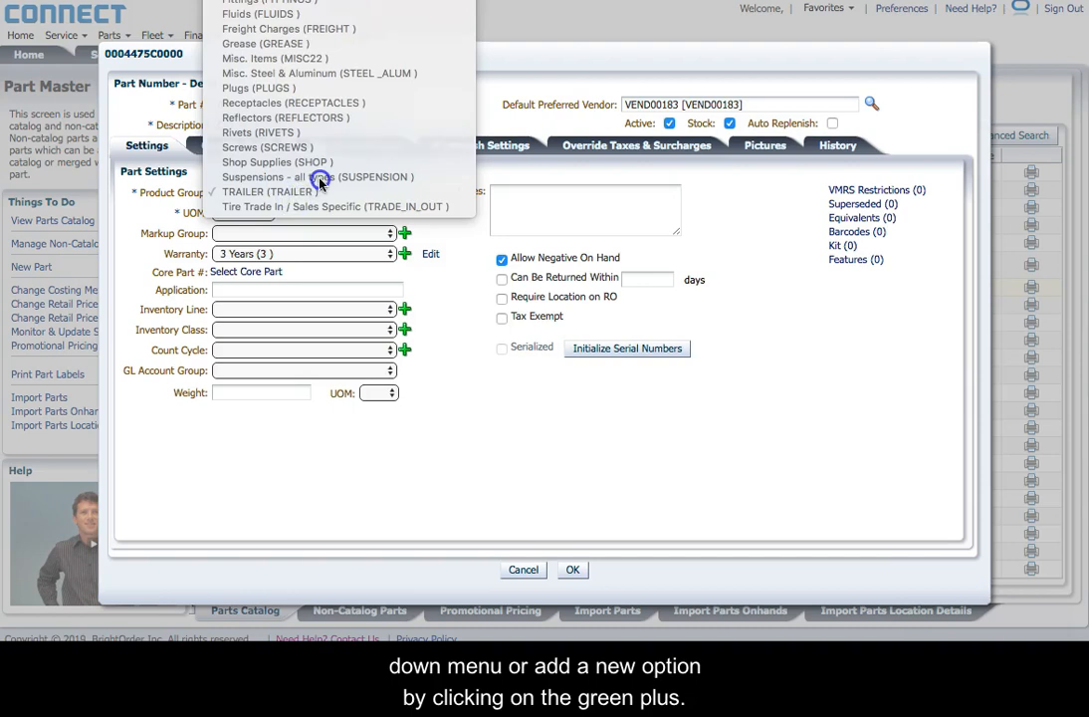
{"action": "left_click", "coordinate": [315, 191]}
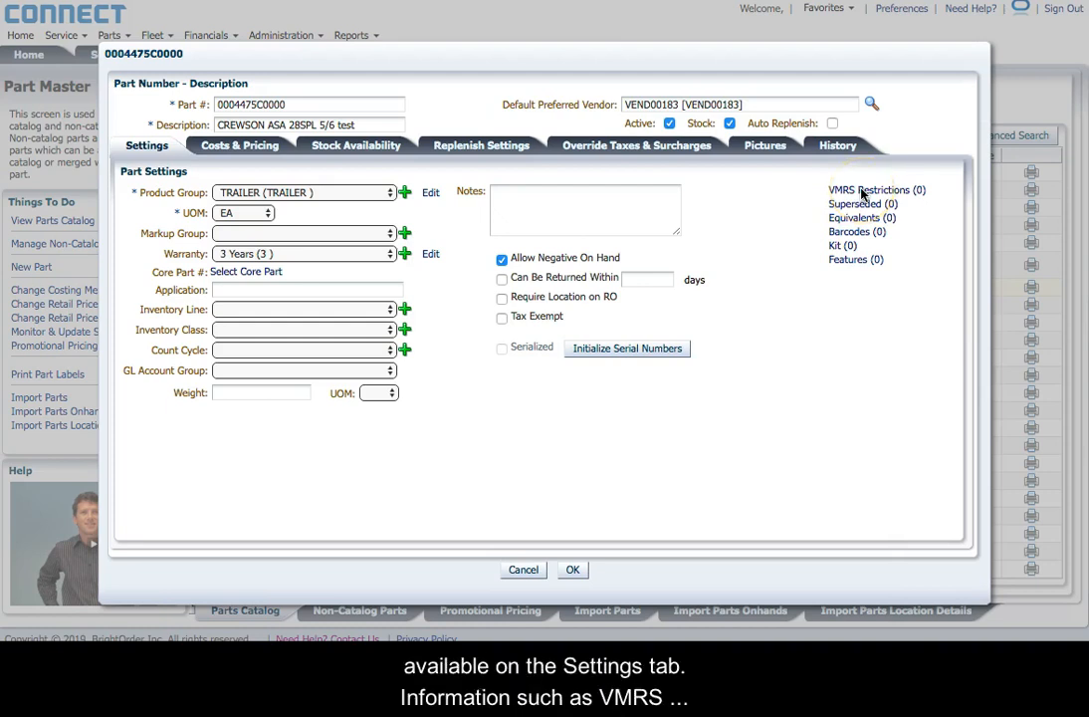
{"action": "left_click", "coordinate": [780, 233]}
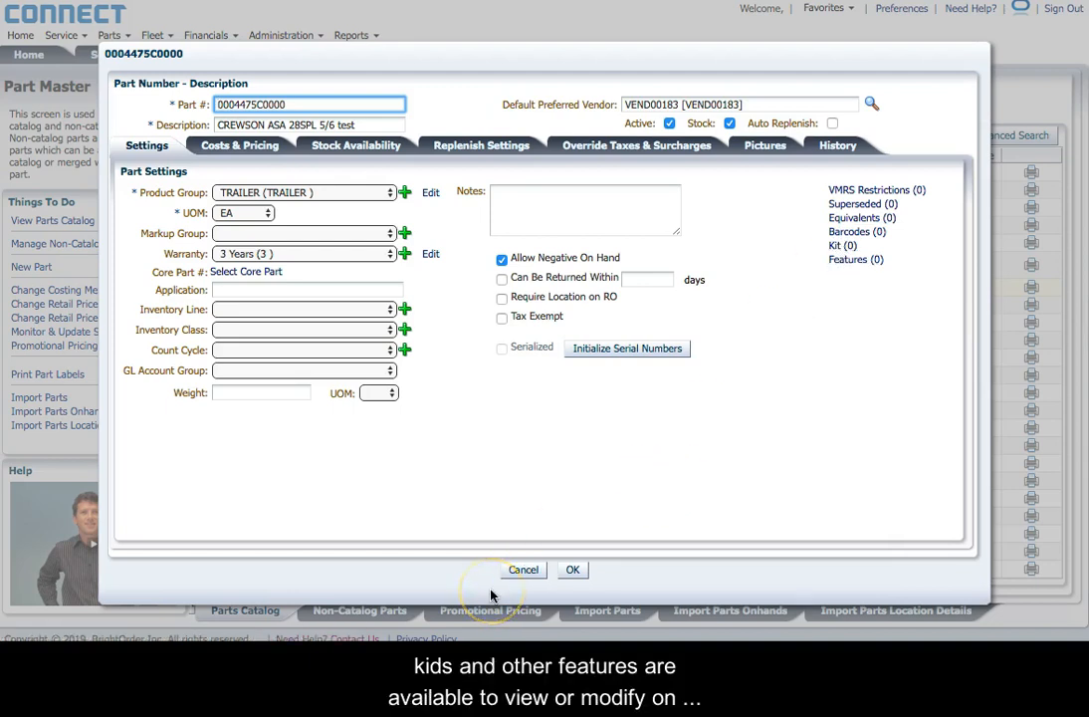
{"action": "left_click", "coordinate": [523, 572]}
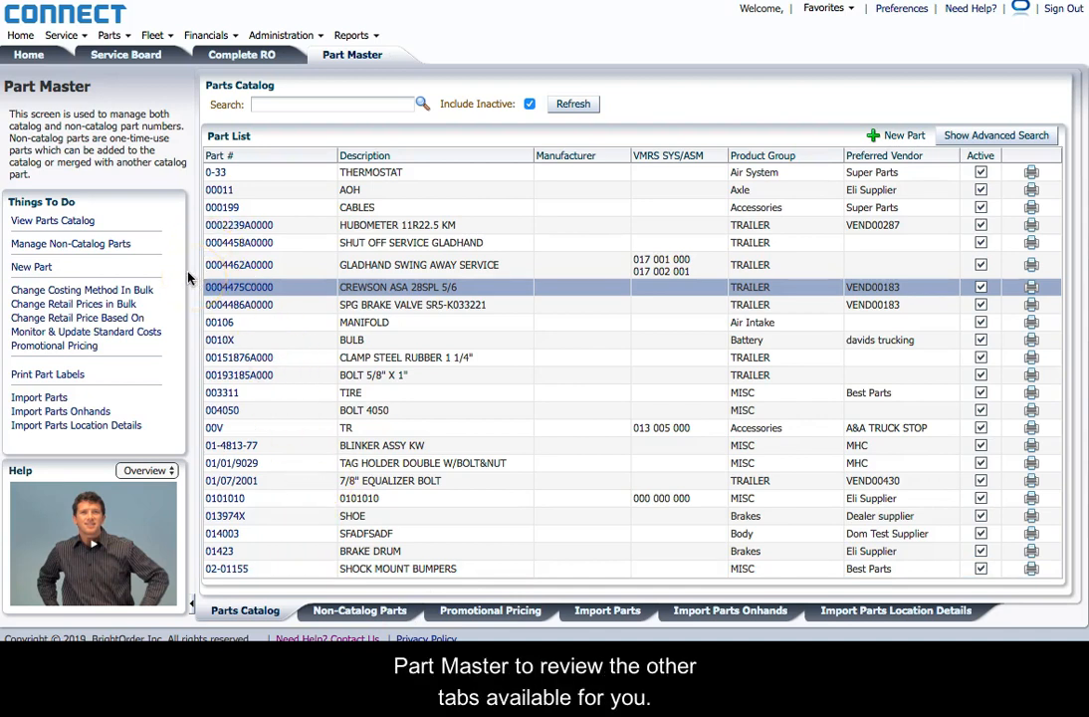
Step: View the Non-Catalog Parts list and the Promotional Pricing campaigns
{"action": "left_click", "coordinate": [350, 615]}
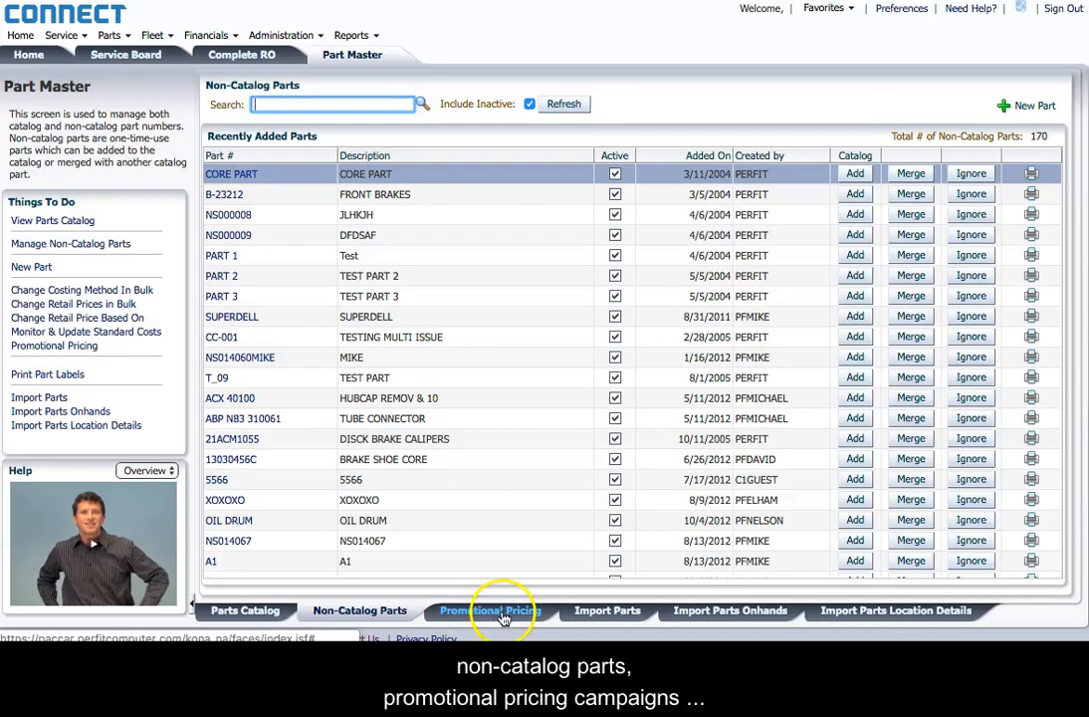
{"action": "left_click", "coordinate": [498, 613]}
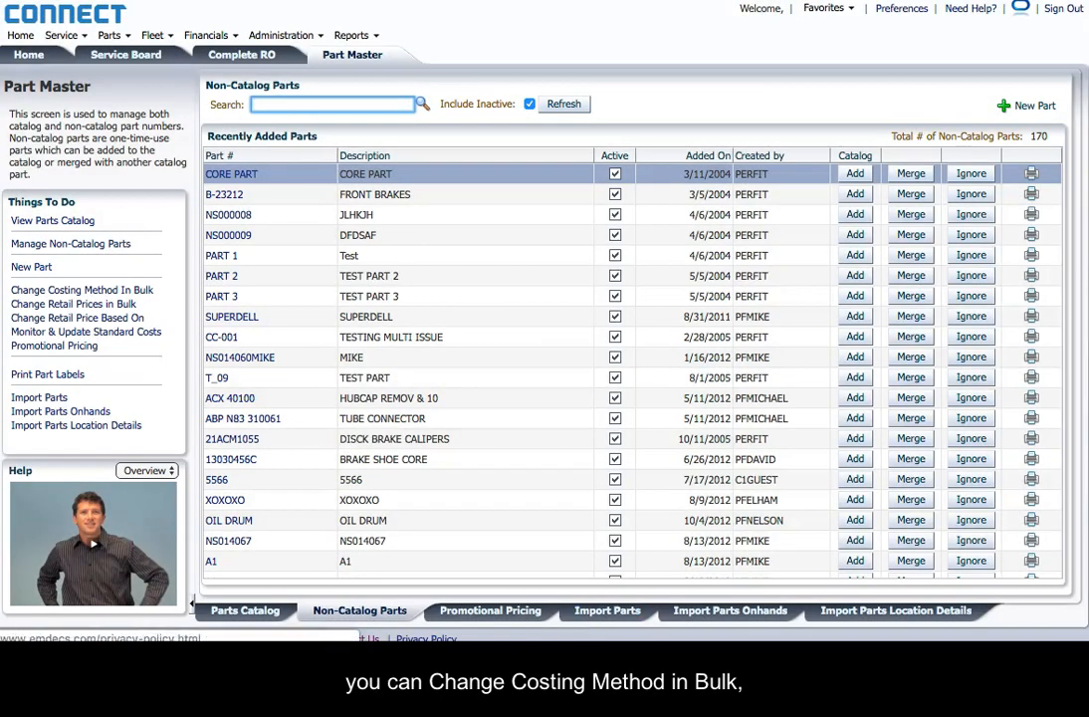
{"action": "left_click", "coordinate": [488, 615]}
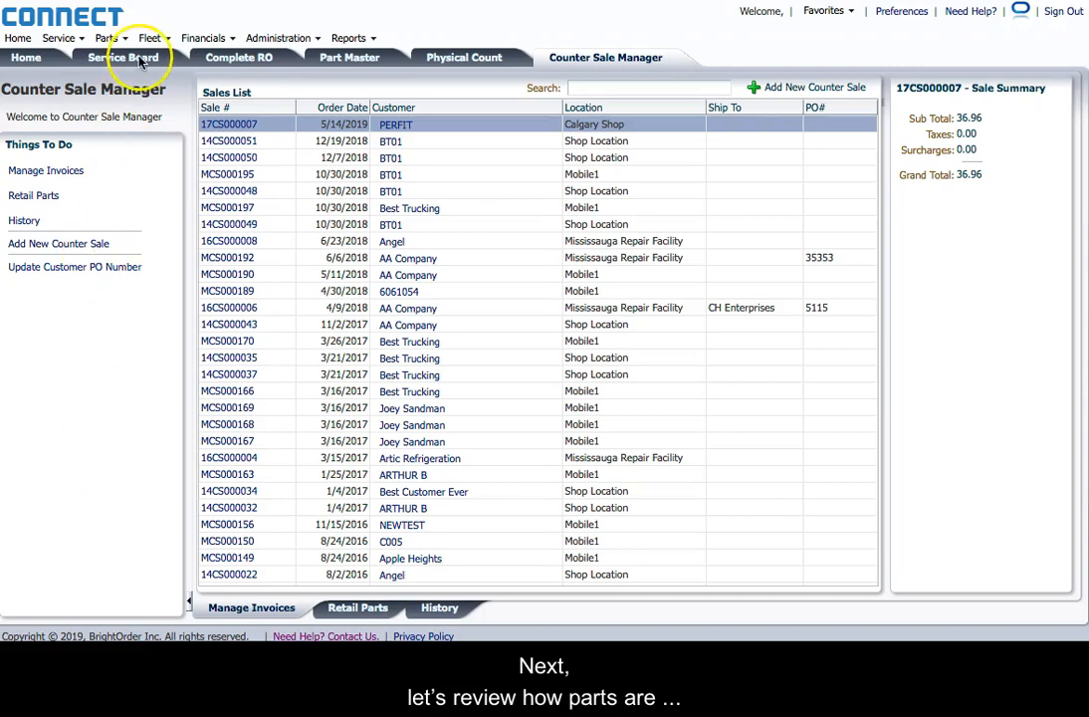
Step: Go to the Order Parts screen from the Parts menu
{"action": "left_click", "coordinate": [110, 39]}
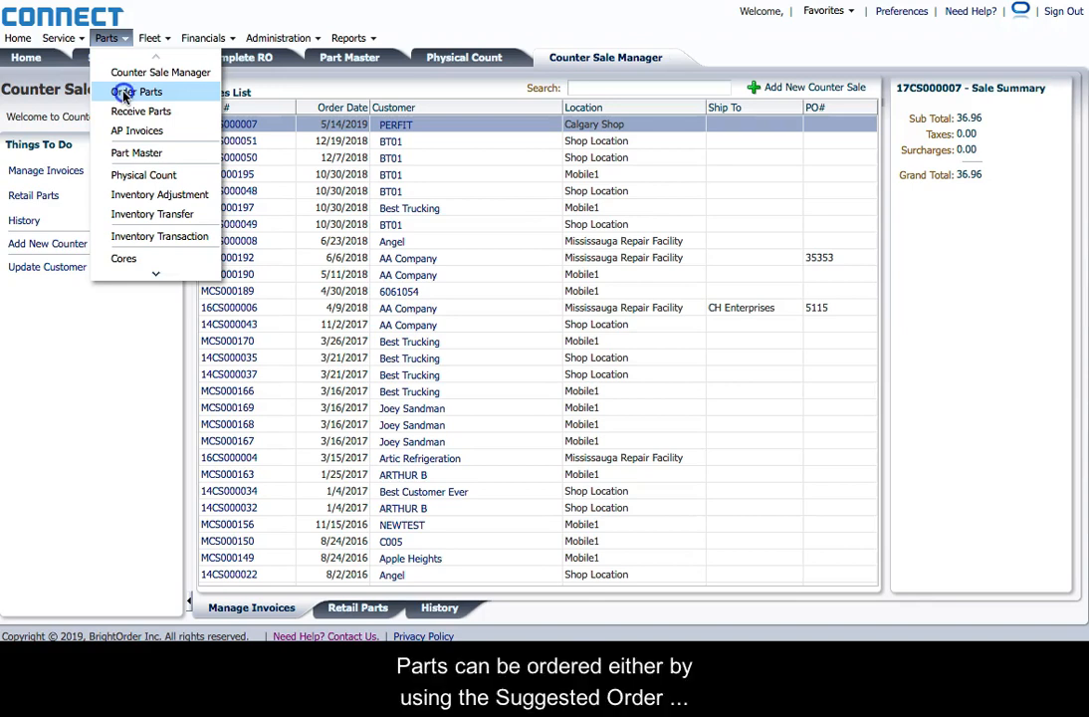
{"action": "left_click", "coordinate": [125, 93]}
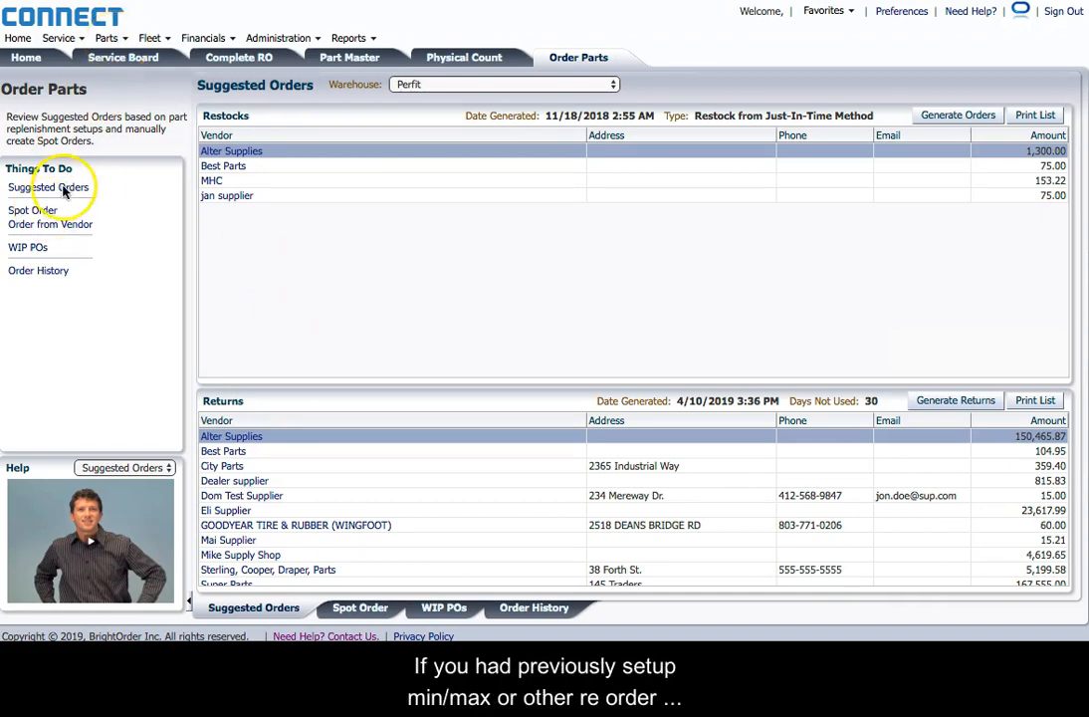
Step: Generate new suggested restock orders using the Part Master Ordering Setting method
{"action": "left_click", "coordinate": [295, 272]}
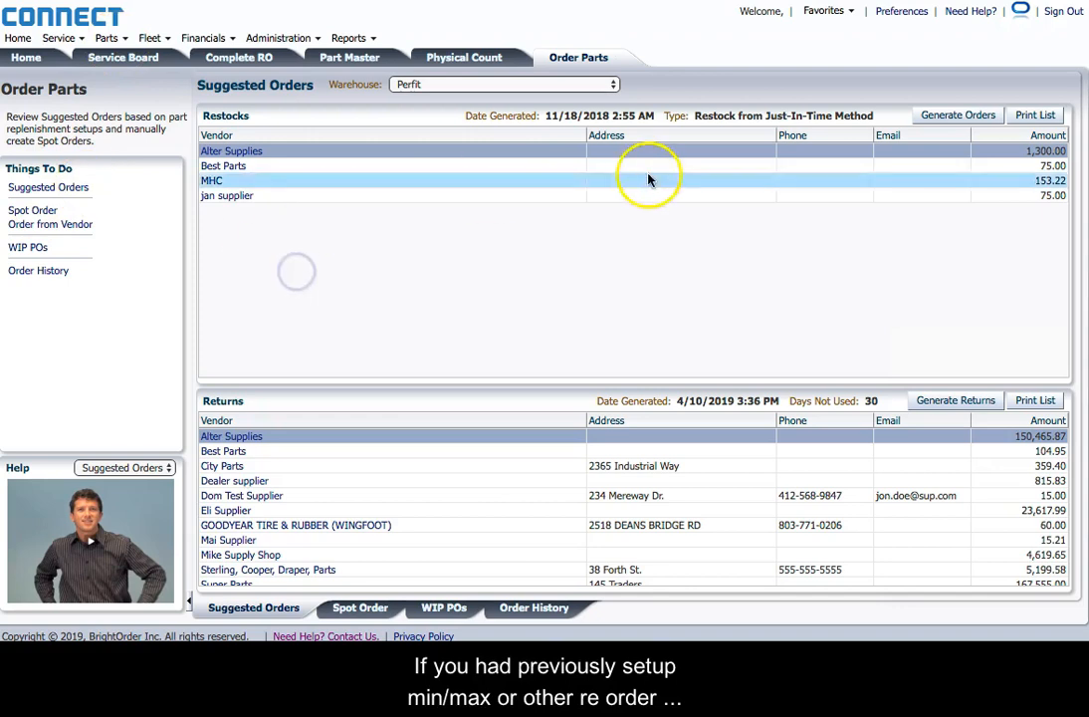
{"action": "left_click", "coordinate": [936, 118]}
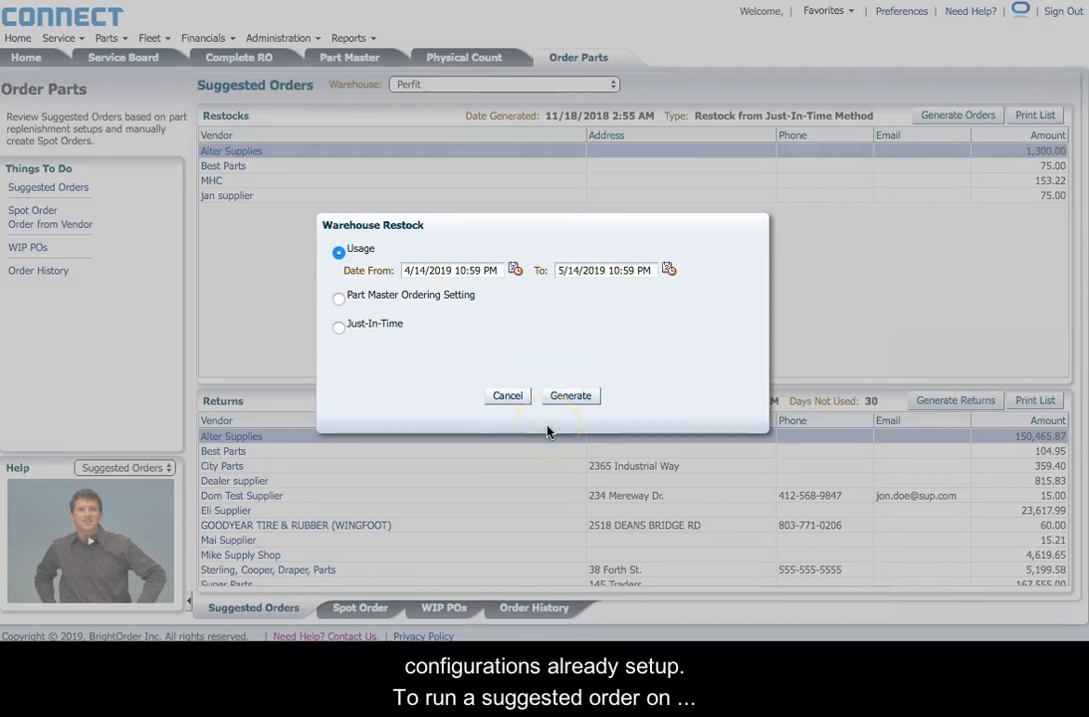
{"action": "left_click", "coordinate": [444, 296]}
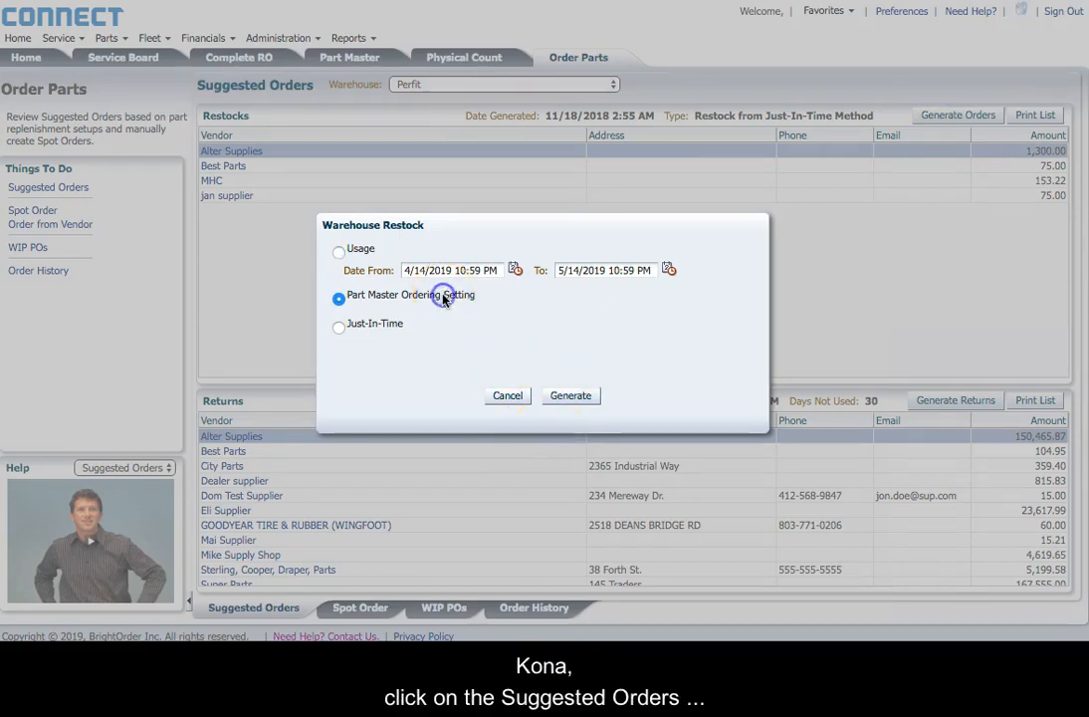
{"action": "left_click", "coordinate": [569, 396]}
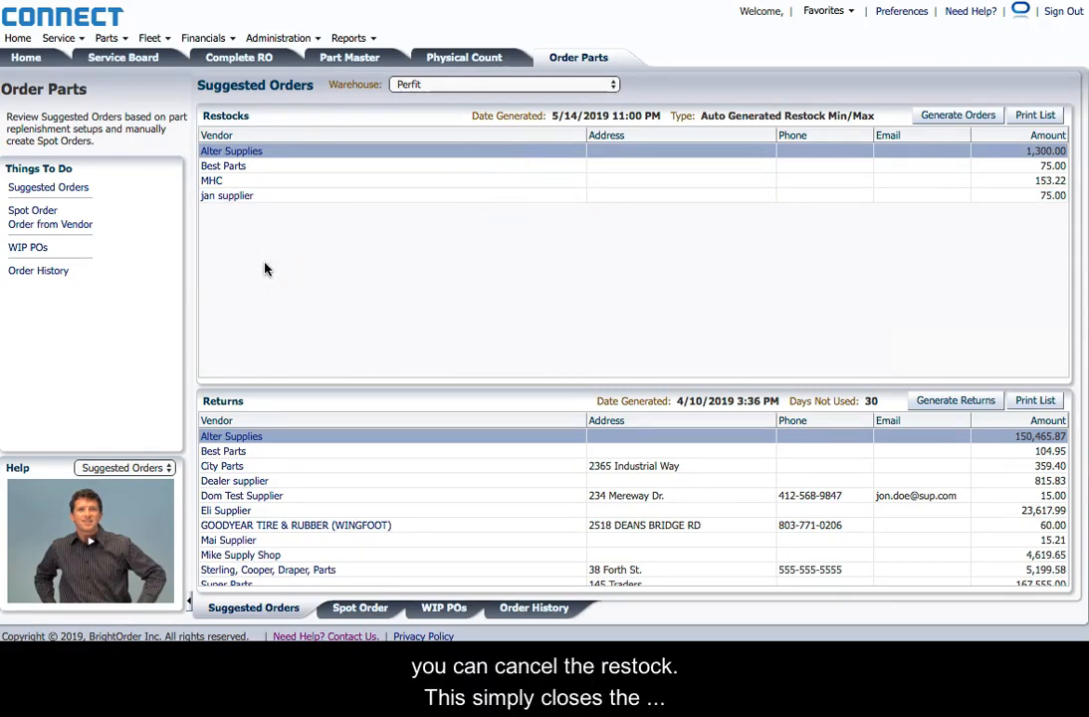
{"action": "left_click", "coordinate": [232, 151]}
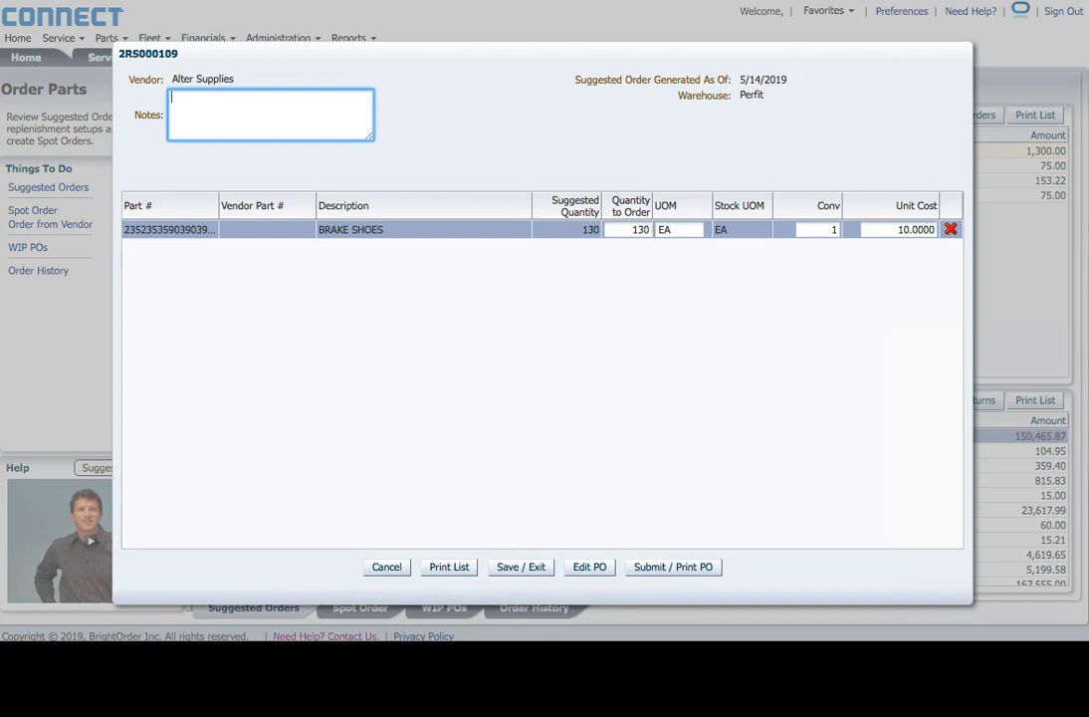
{"action": "left_click", "coordinate": [385, 567]}
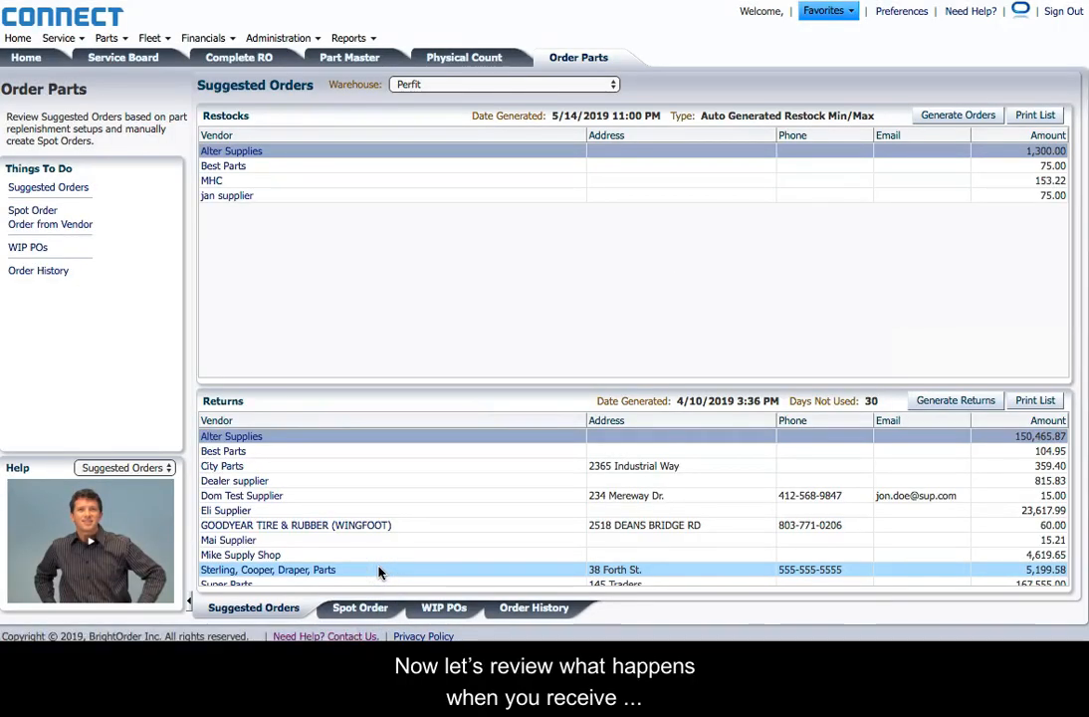
Step: Open Receive Parts and select purchase order WBU0WY66WV from the outstanding list
{"action": "left_click", "coordinate": [115, 39]}
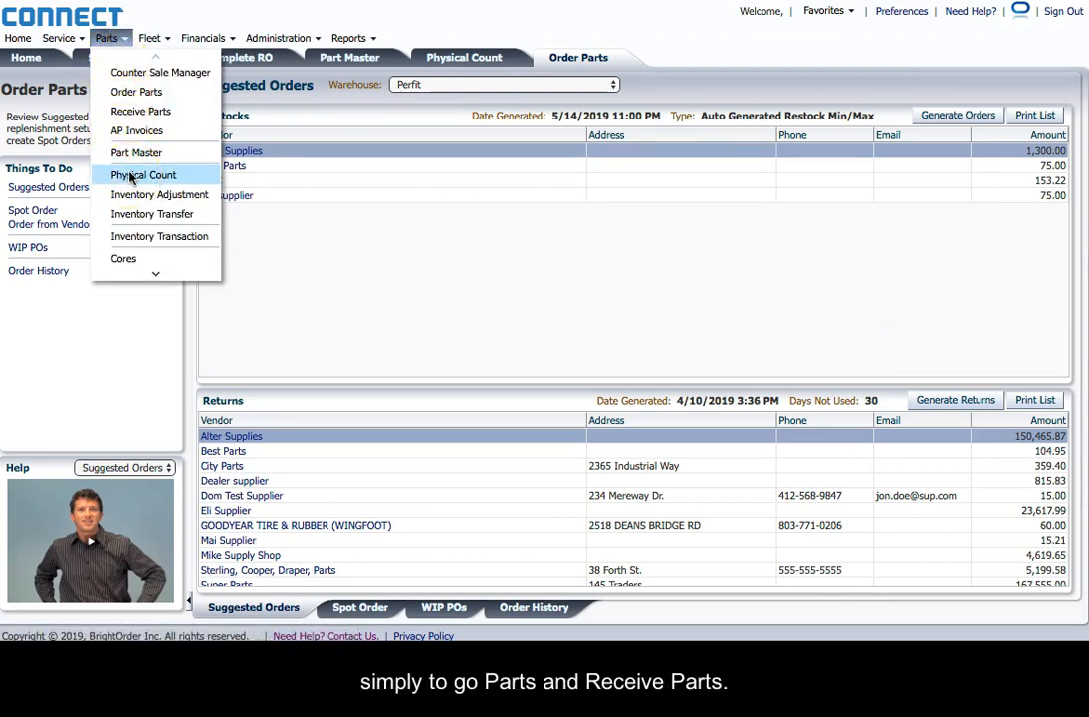
{"action": "left_click", "coordinate": [146, 110]}
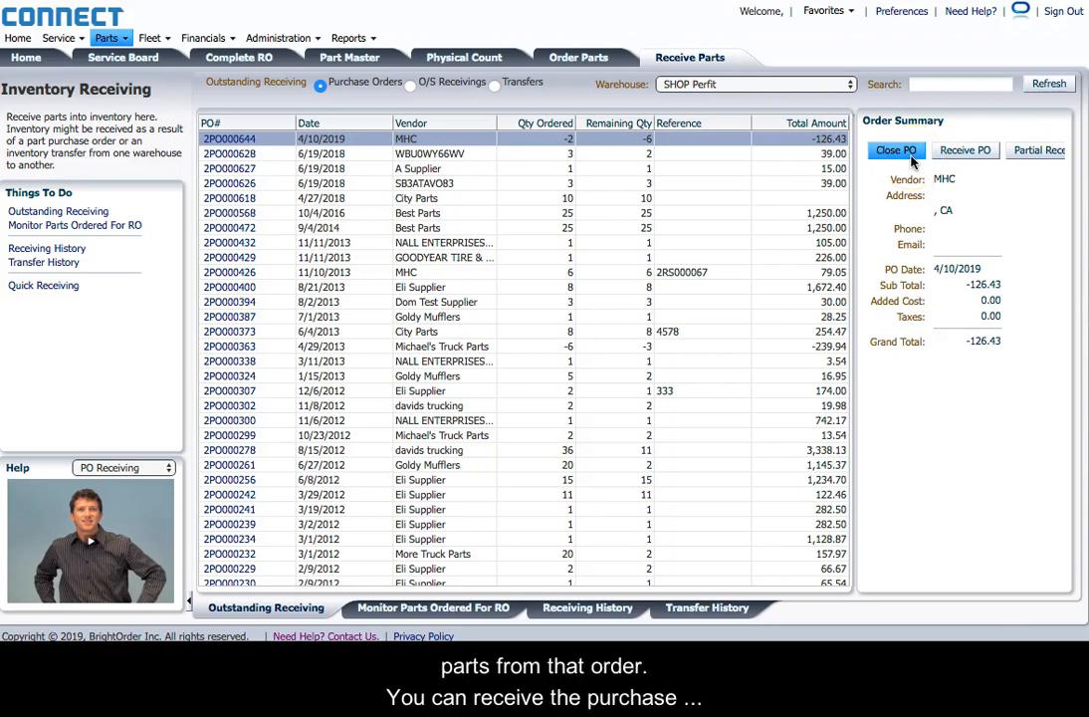
{"action": "left_click", "coordinate": [957, 154]}
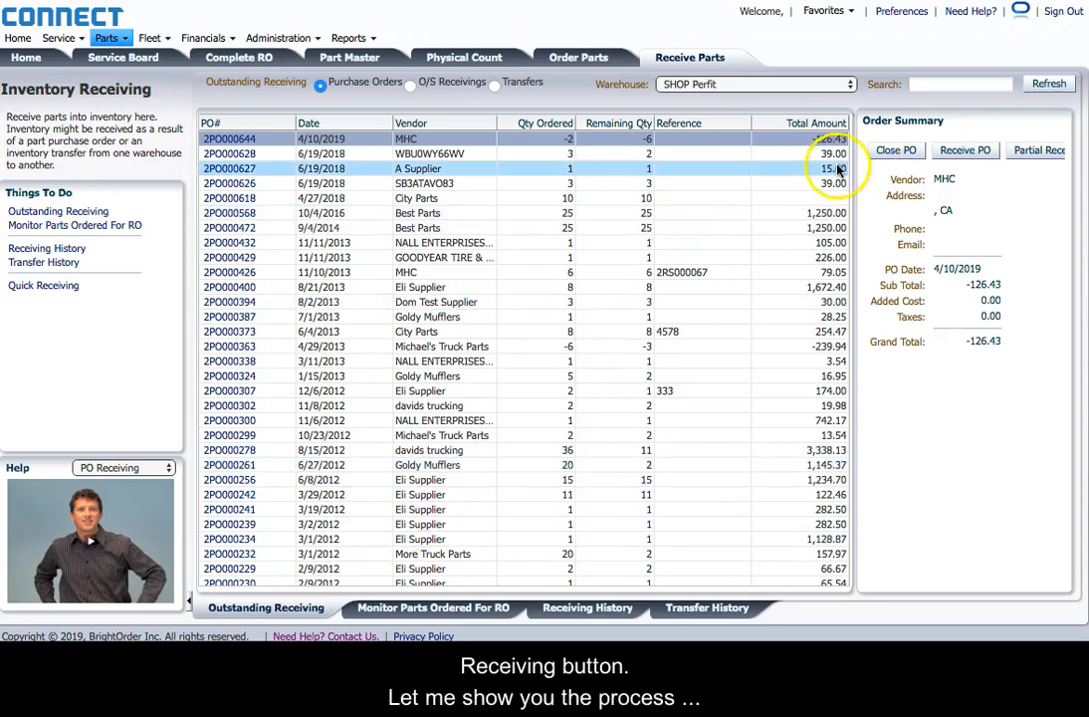
{"action": "left_click", "coordinate": [464, 159]}
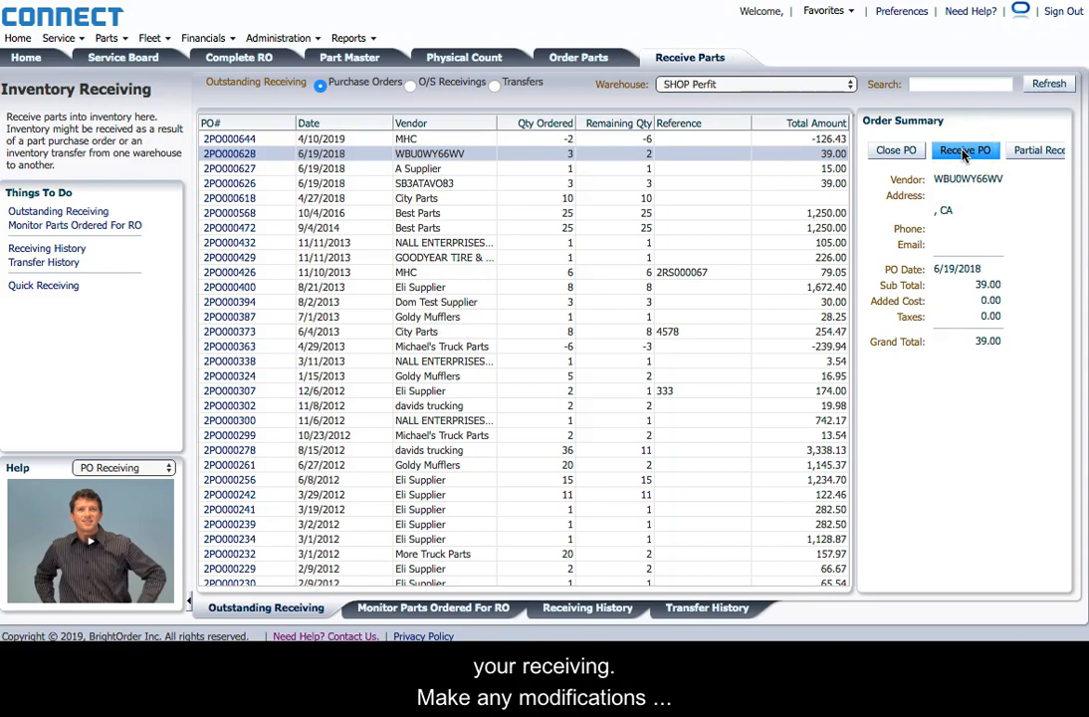
Step: Begin receiving PO WBU0WY66WV, check its empty added costs, and continue the outstanding ratchet receiving
{"action": "left_click", "coordinate": [227, 153]}
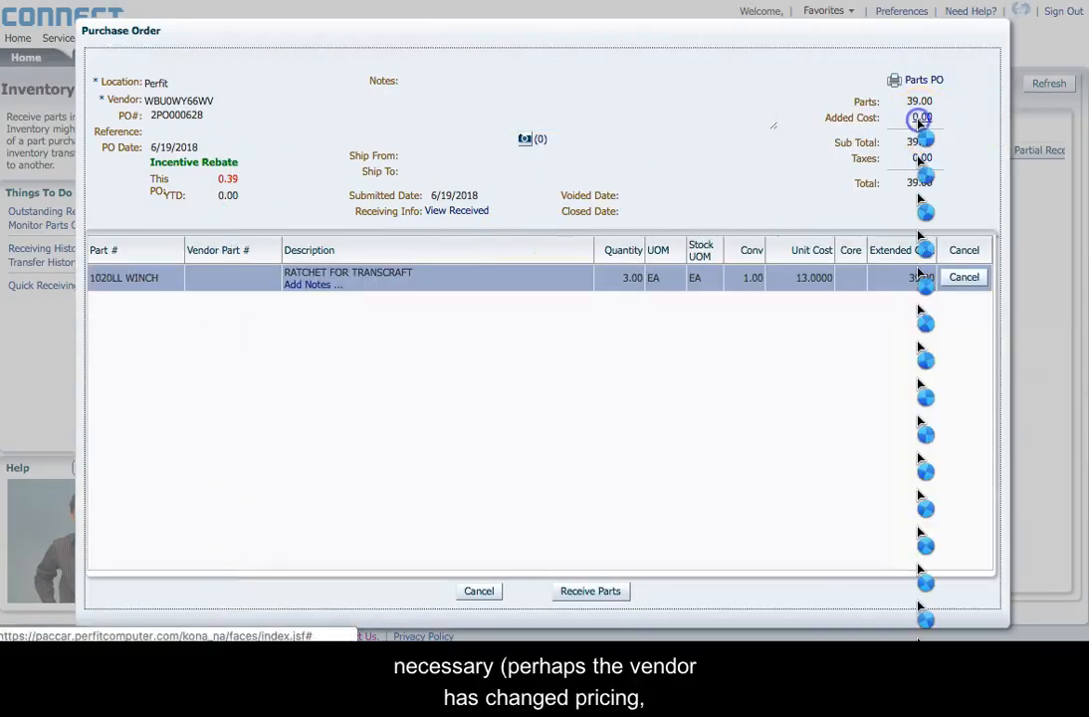
{"action": "left_click", "coordinate": [921, 119]}
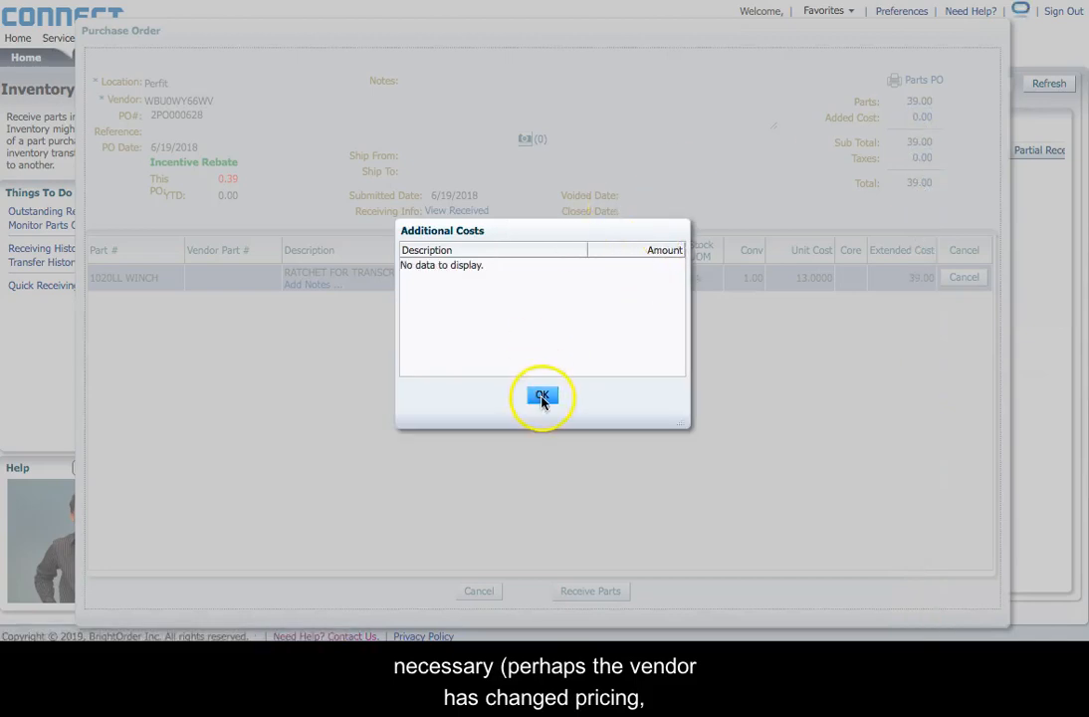
{"action": "left_click", "coordinate": [543, 397]}
{"action": "left_click", "coordinate": [580, 592]}
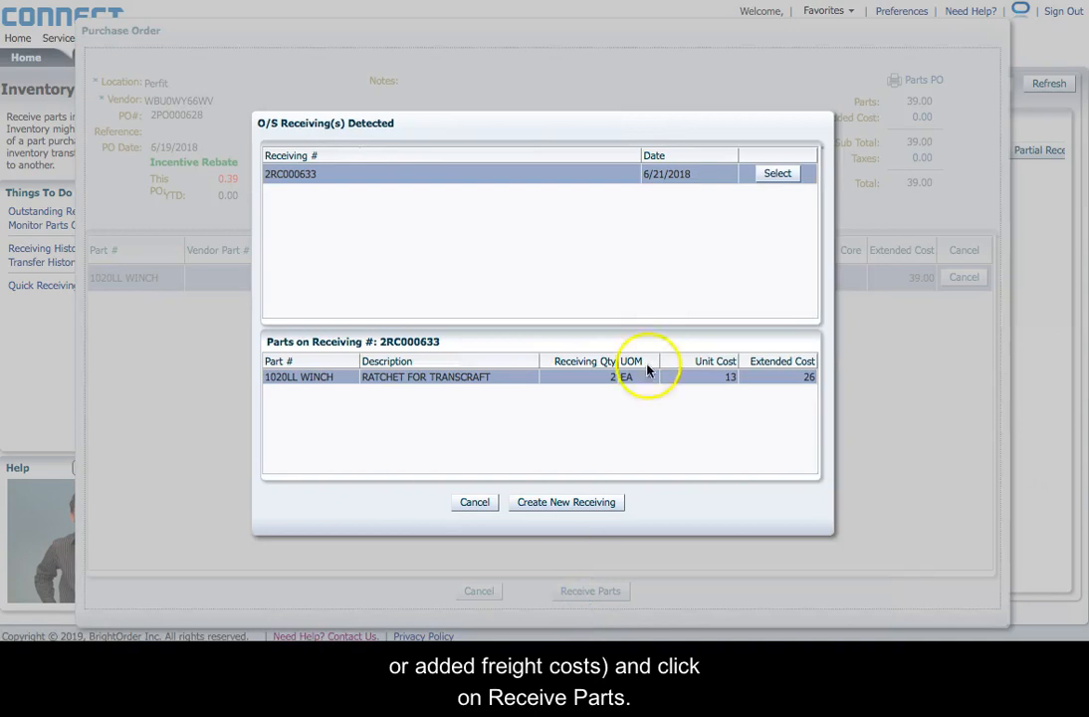
{"action": "left_click", "coordinate": [777, 173]}
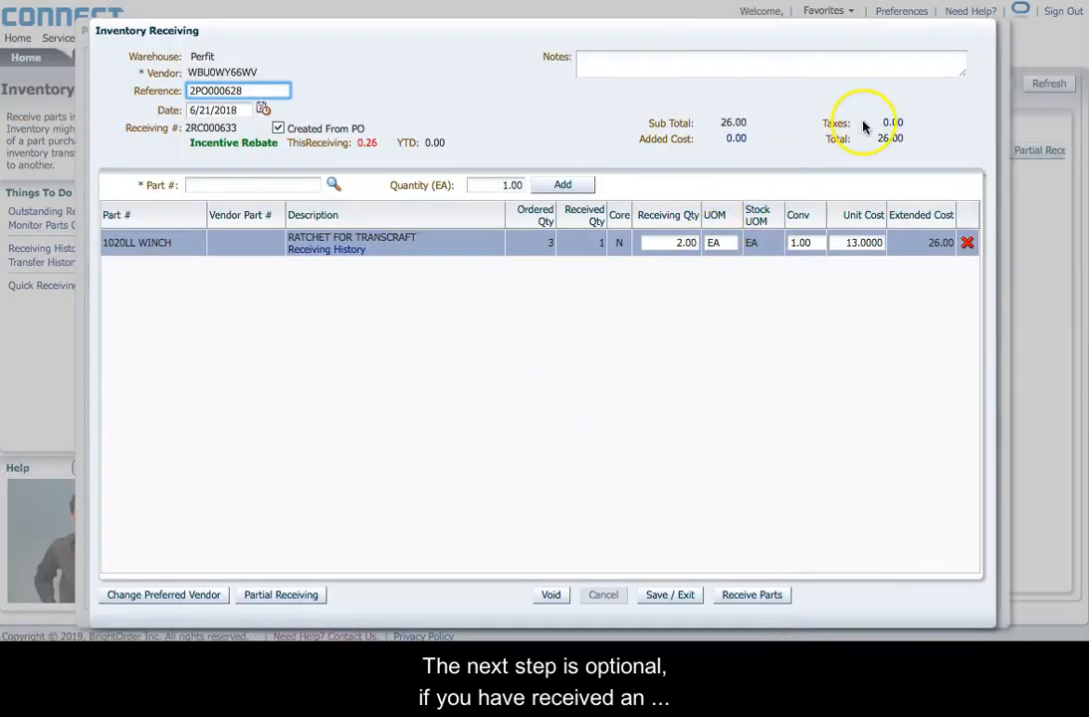
Step: Add a Parts Cost of 10.00 to the winch ratchet receiving
{"action": "left_click", "coordinate": [737, 140]}
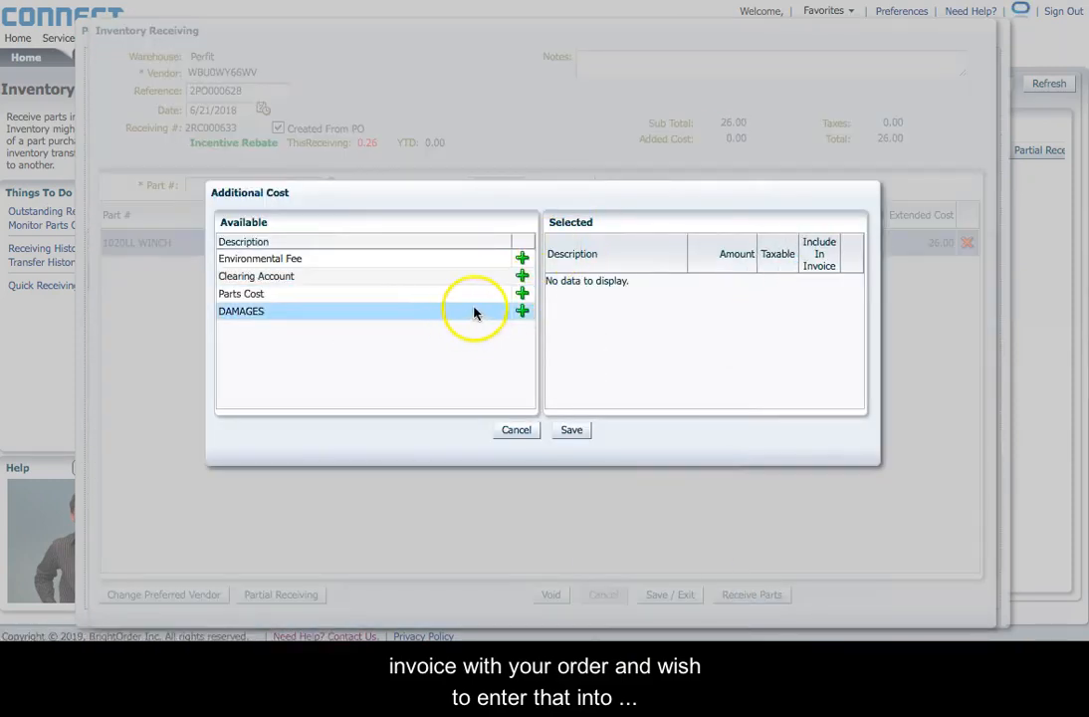
{"action": "left_click", "coordinate": [522, 294]}
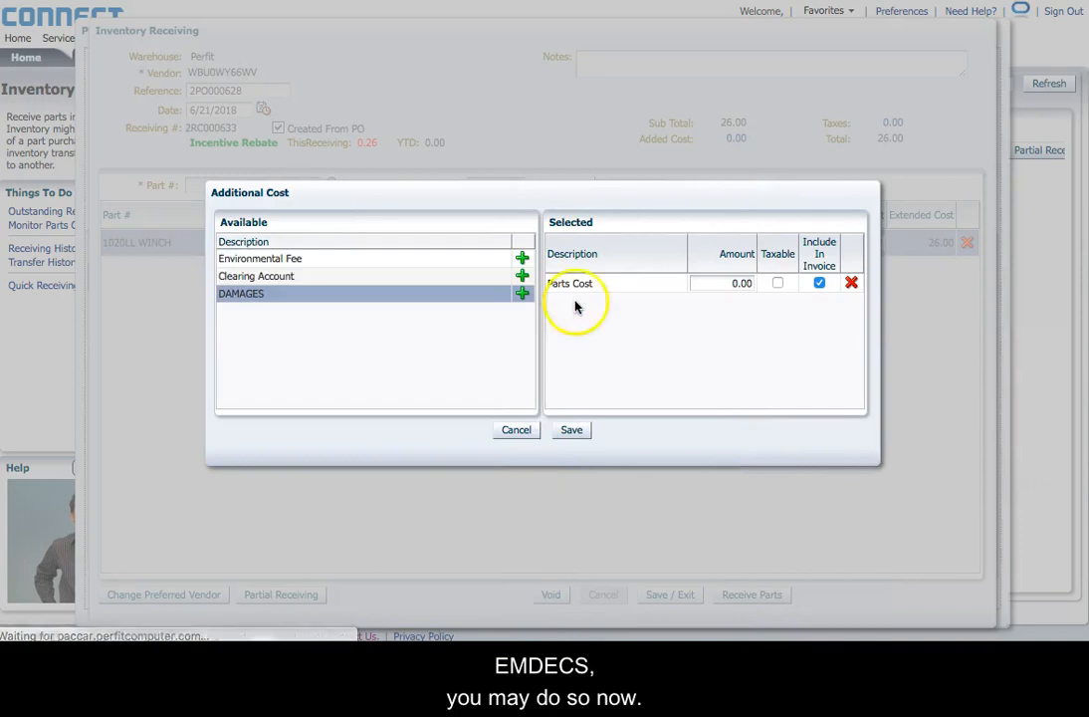
{"action": "left_click", "coordinate": [734, 283]}
{"action": "type", "text": "10"}
{"action": "left_click", "coordinate": [571, 430]}
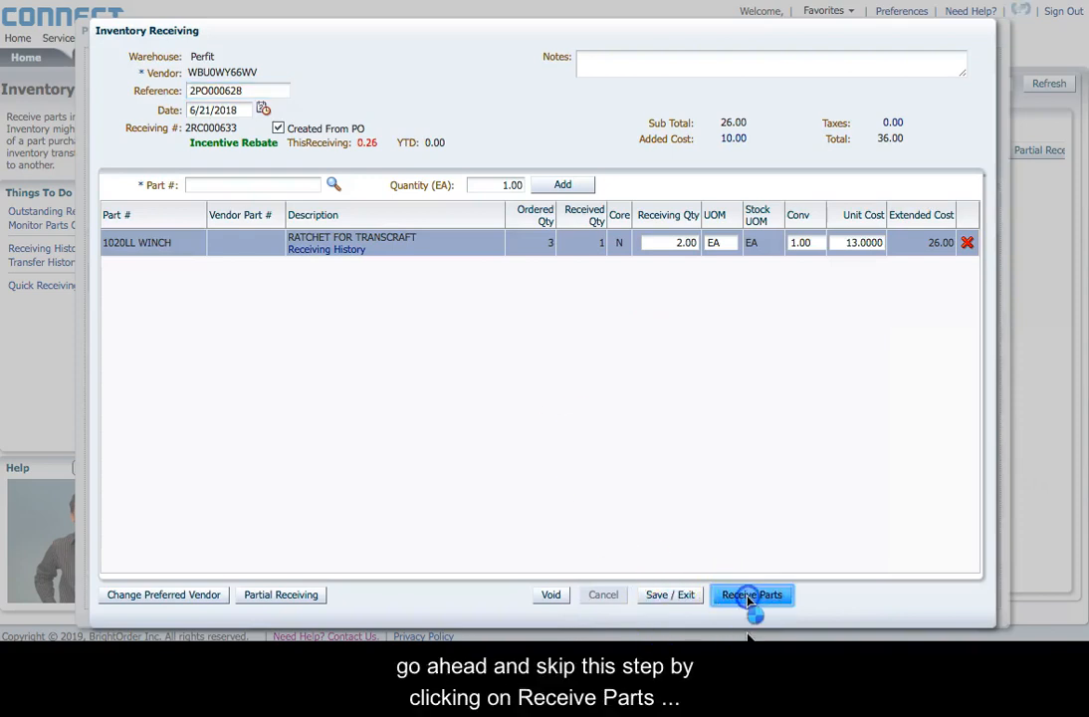
Step: Receive the winch ratchets with the vendor invoice number recorded
{"action": "left_click", "coordinate": [748, 597]}
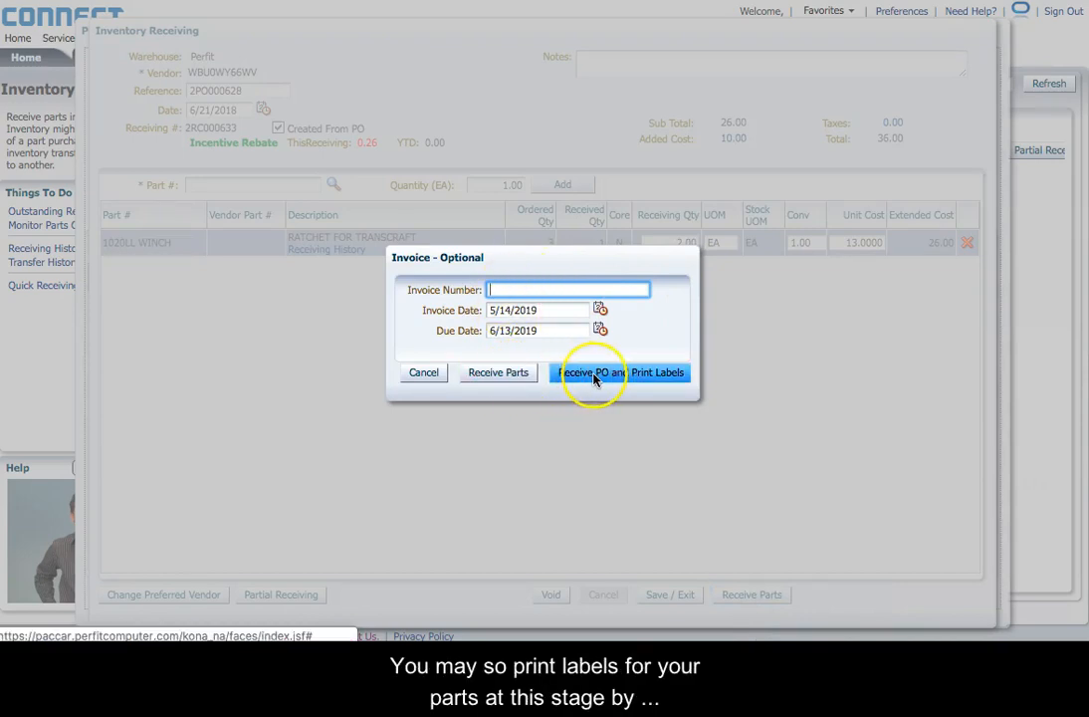
{"action": "left_click", "coordinate": [510, 376]}
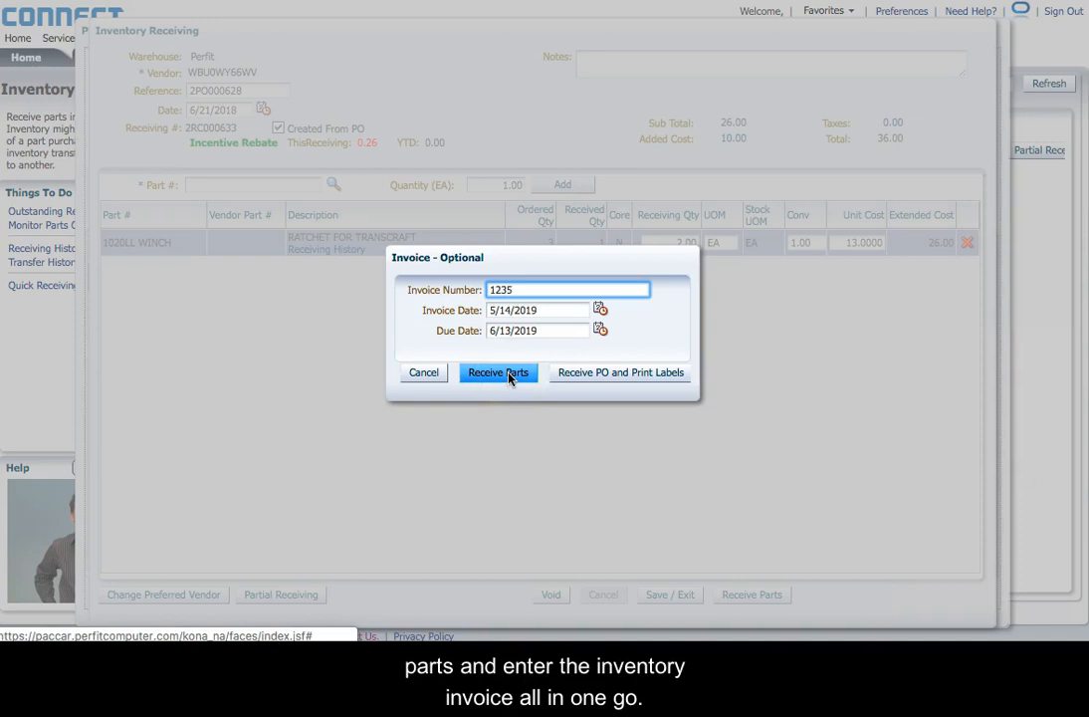
{"action": "left_click", "coordinate": [508, 379]}
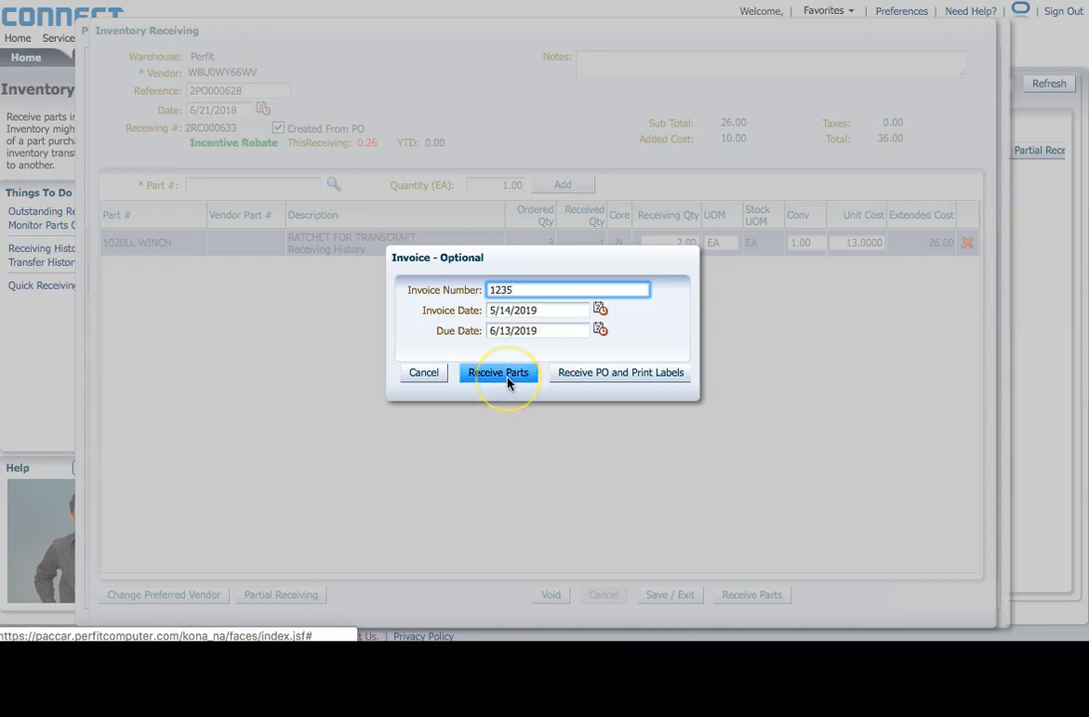
{"action": "left_click", "coordinate": [1030, 151]}
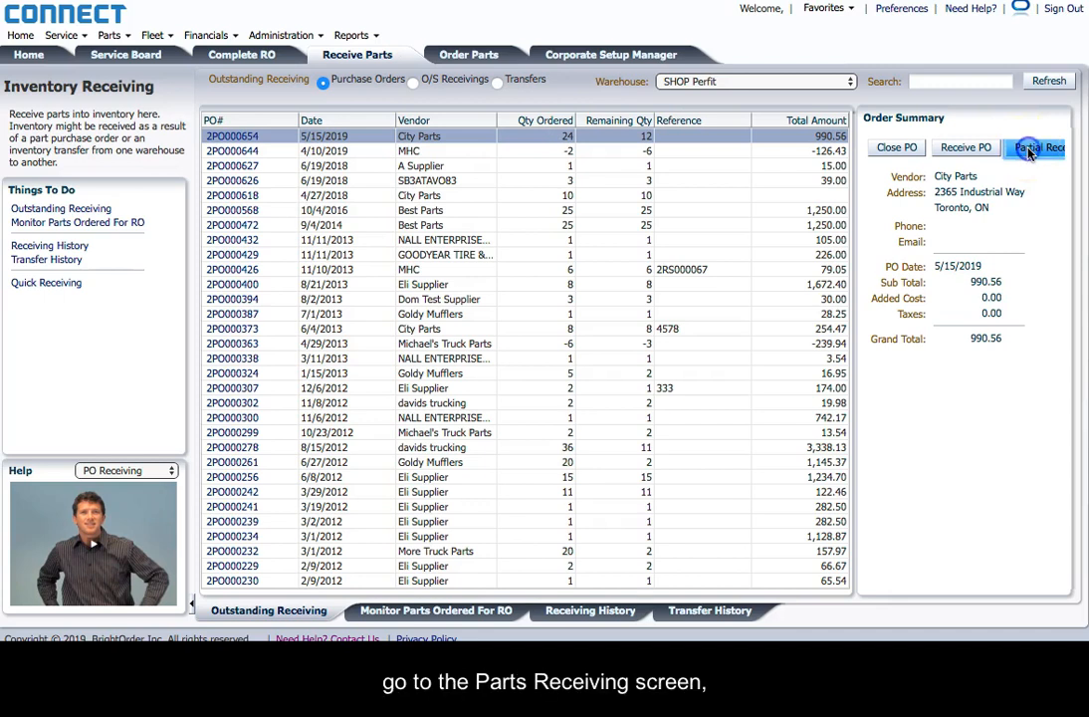
Step: Partially receive the 10 manifolds, excluding the ABS relay valve, without entering an invoice
{"action": "left_click", "coordinate": [1030, 149]}
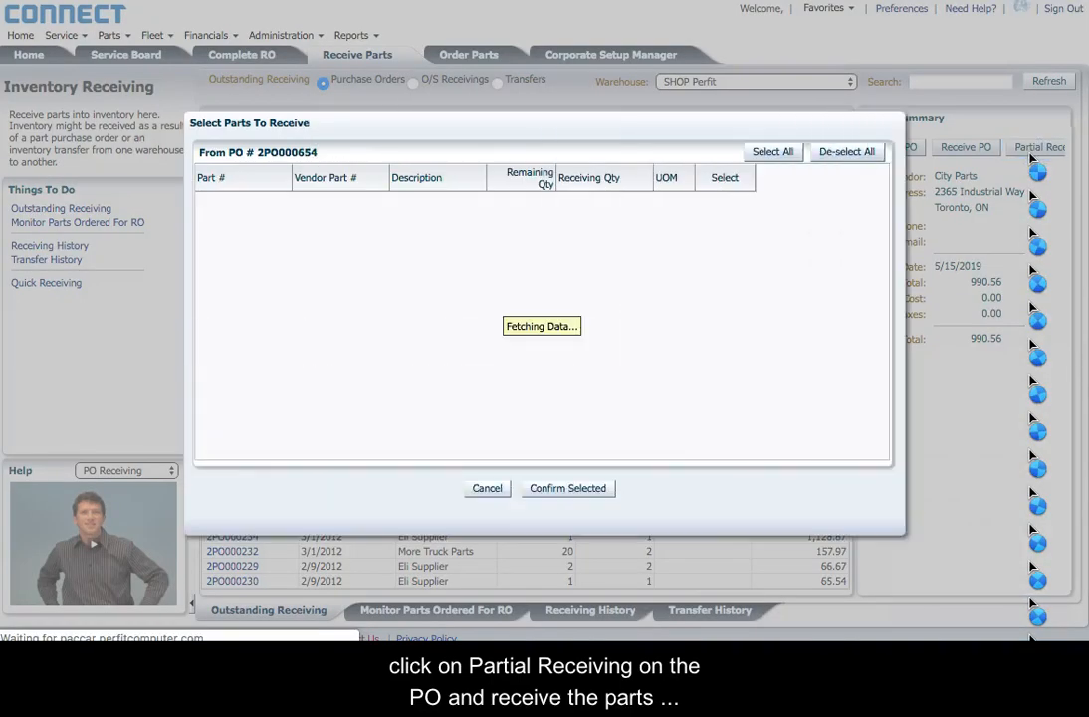
{"action": "left_click", "coordinate": [857, 220]}
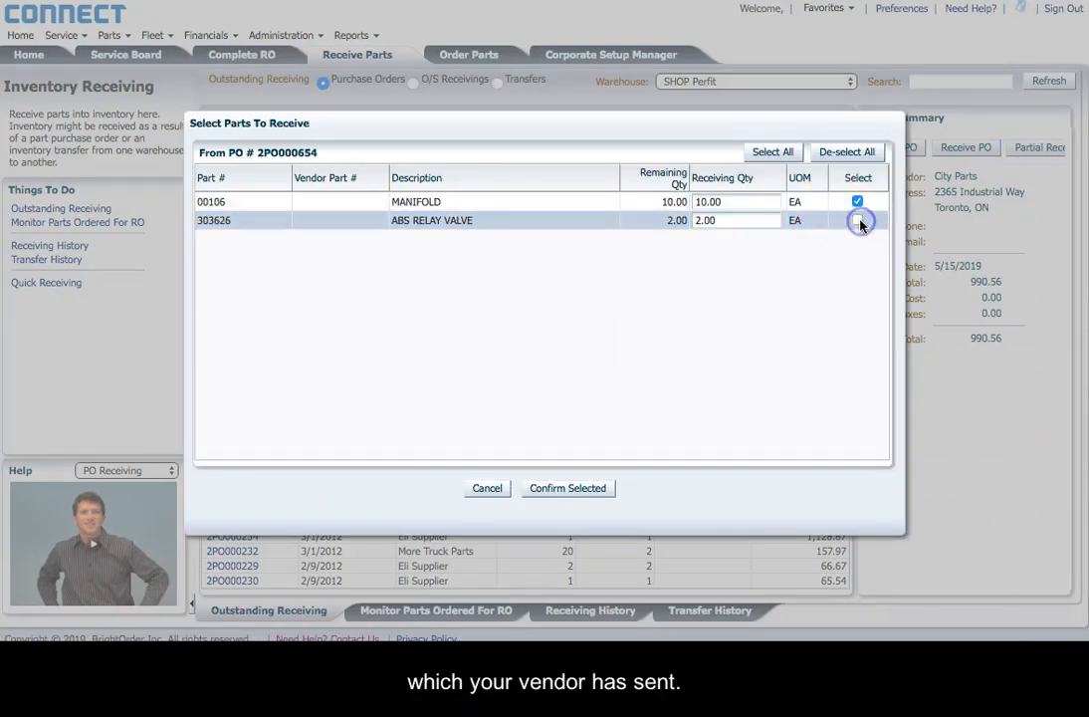
{"action": "left_click", "coordinate": [593, 488]}
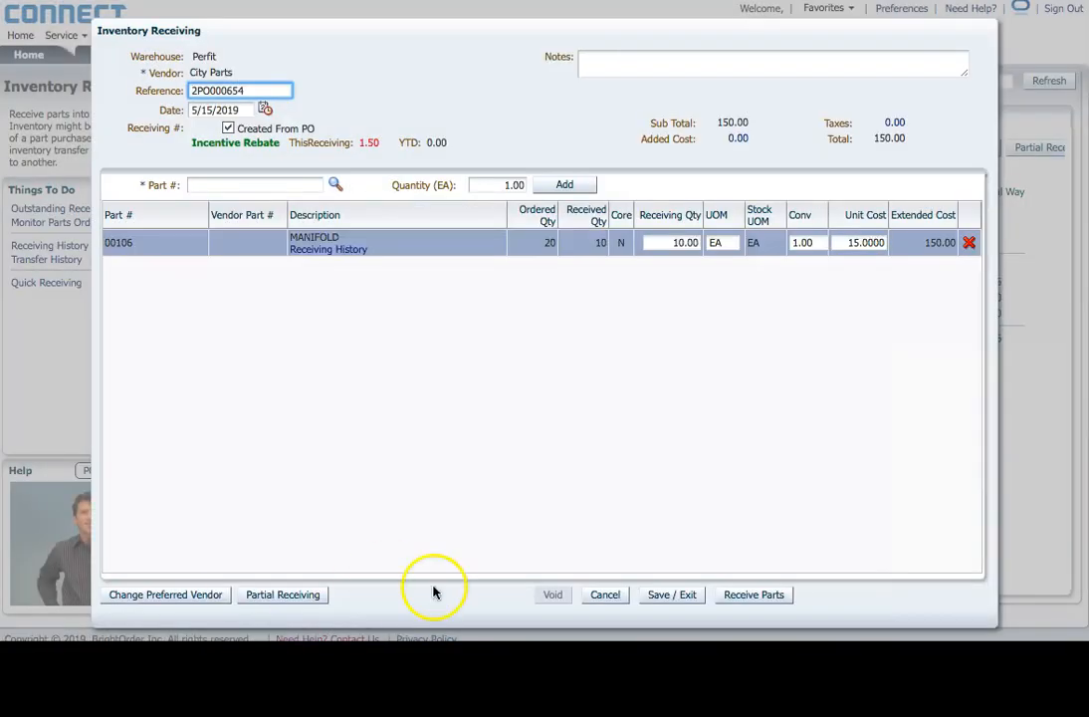
{"action": "left_click", "coordinate": [755, 595]}
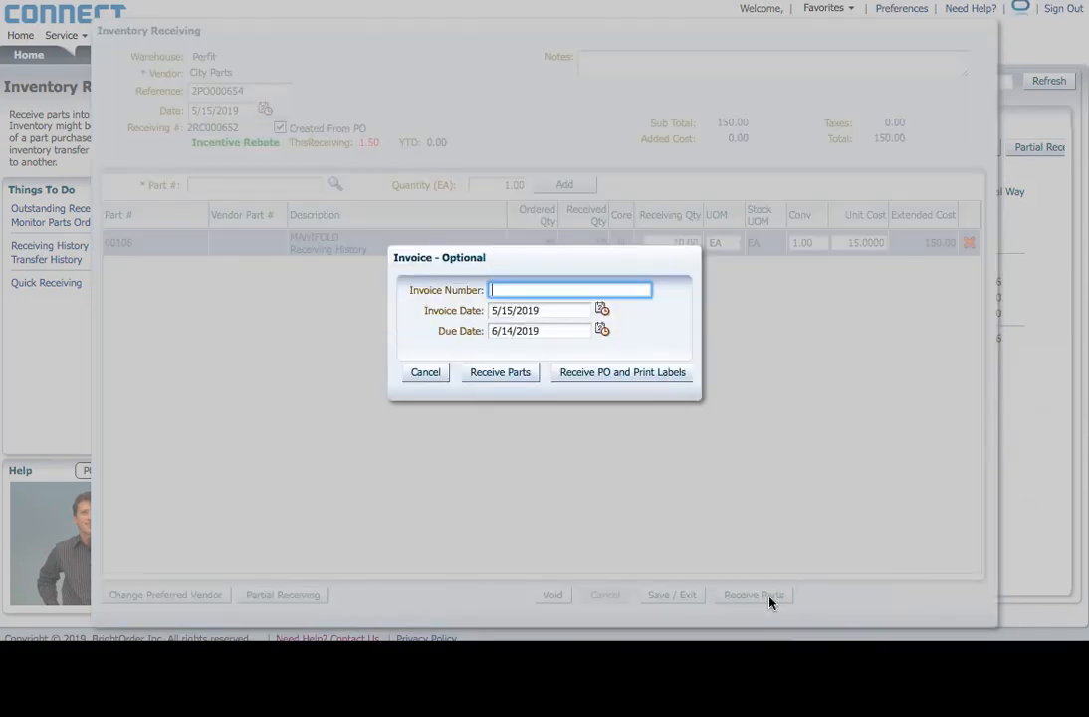
{"action": "left_click", "coordinate": [500, 372]}
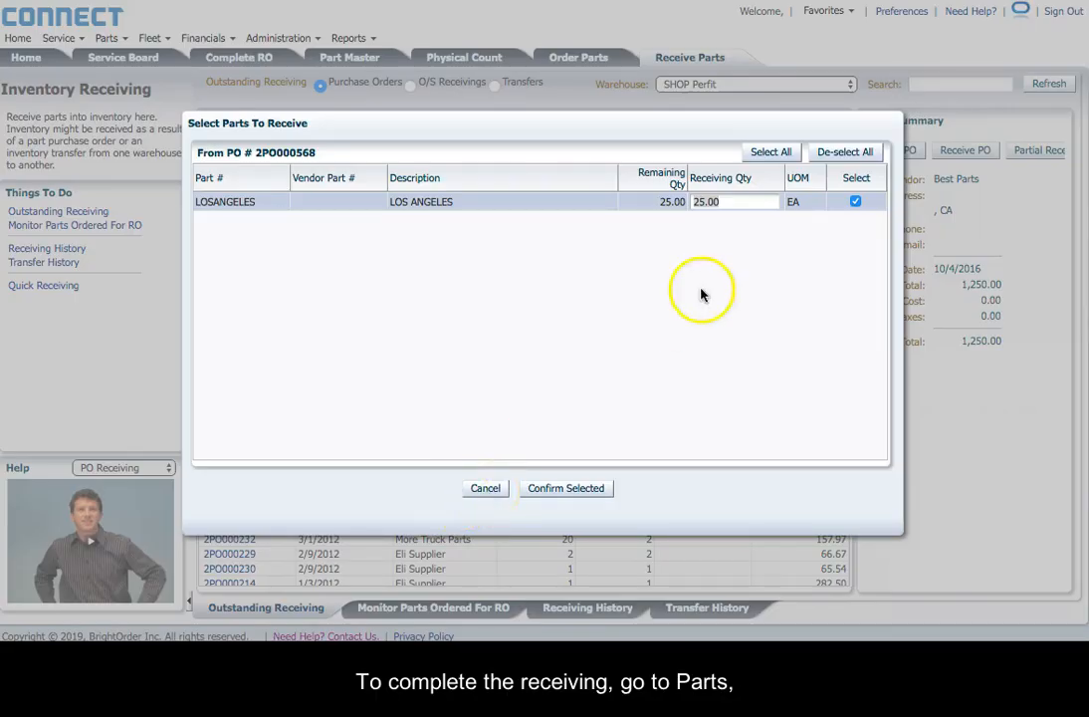
Step: Receive 20 of the LOS ANGELES parts and review the Receiving History list
{"action": "left_click", "coordinate": [731, 202]}
{"action": "type", "text": "20"}
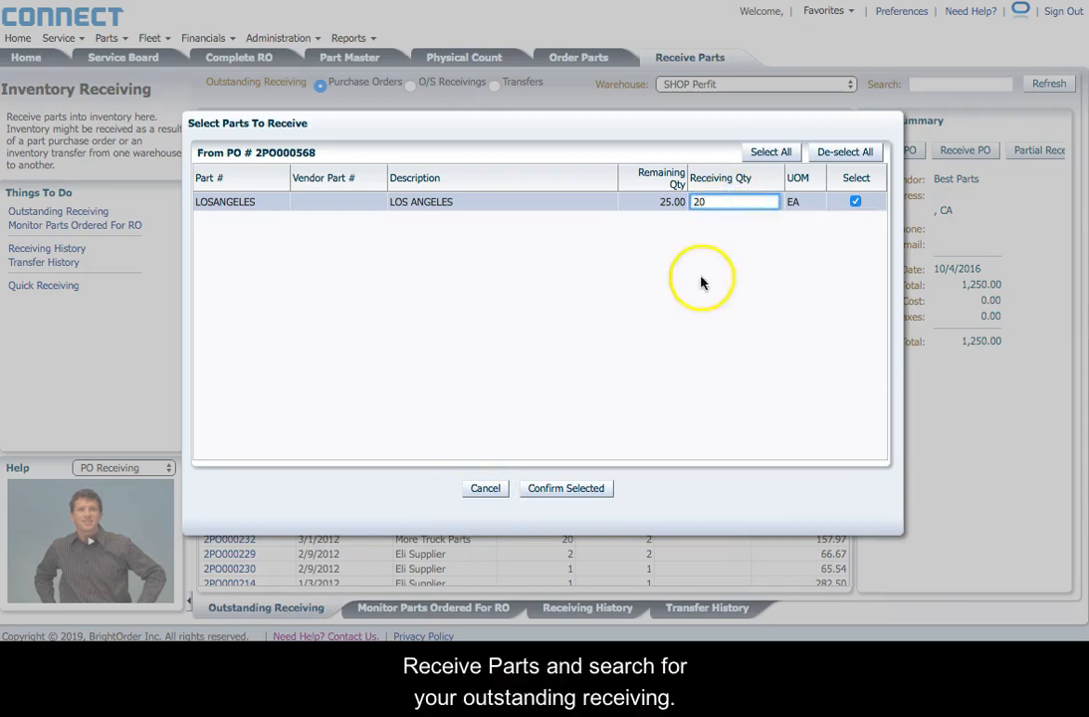
{"action": "left_click", "coordinate": [563, 487]}
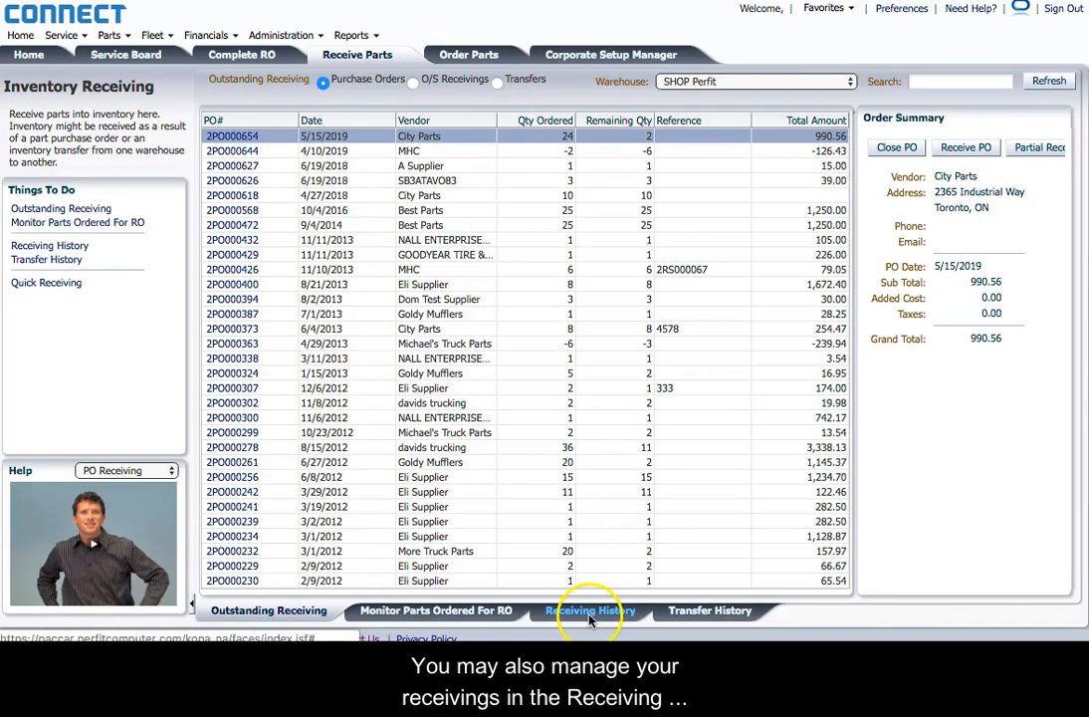
{"action": "left_click", "coordinate": [590, 613]}
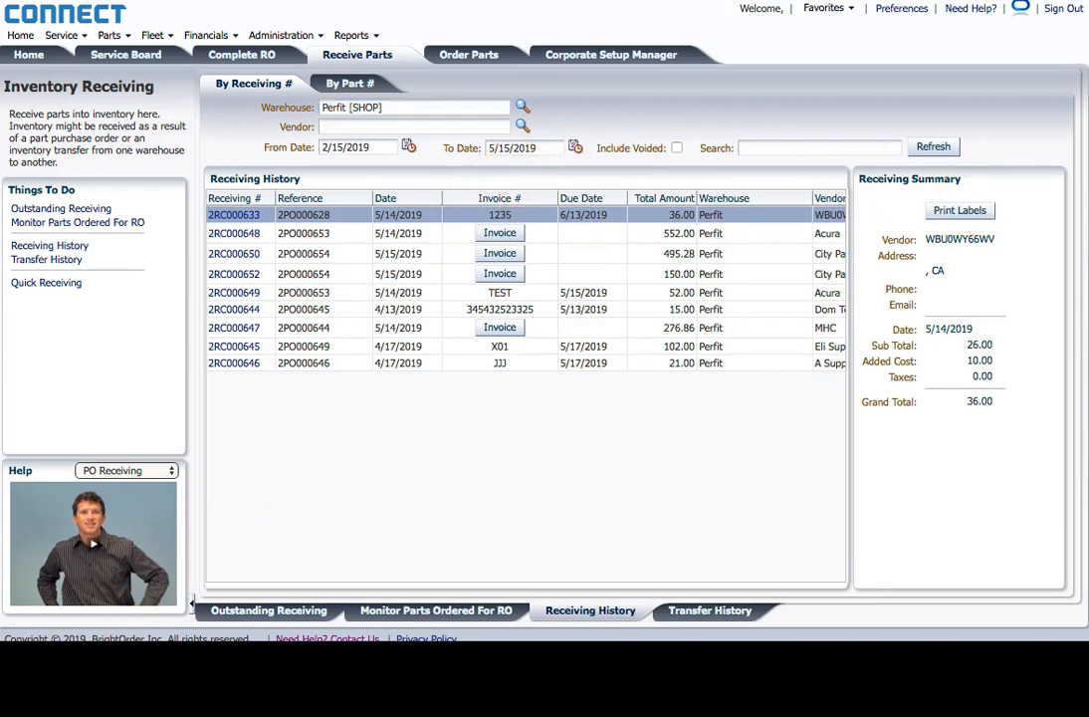
Step: Open Inventory Transfer, check In-Transit Transfers and Transfer History, then return to Open Transfers
{"action": "left_click", "coordinate": [109, 36]}
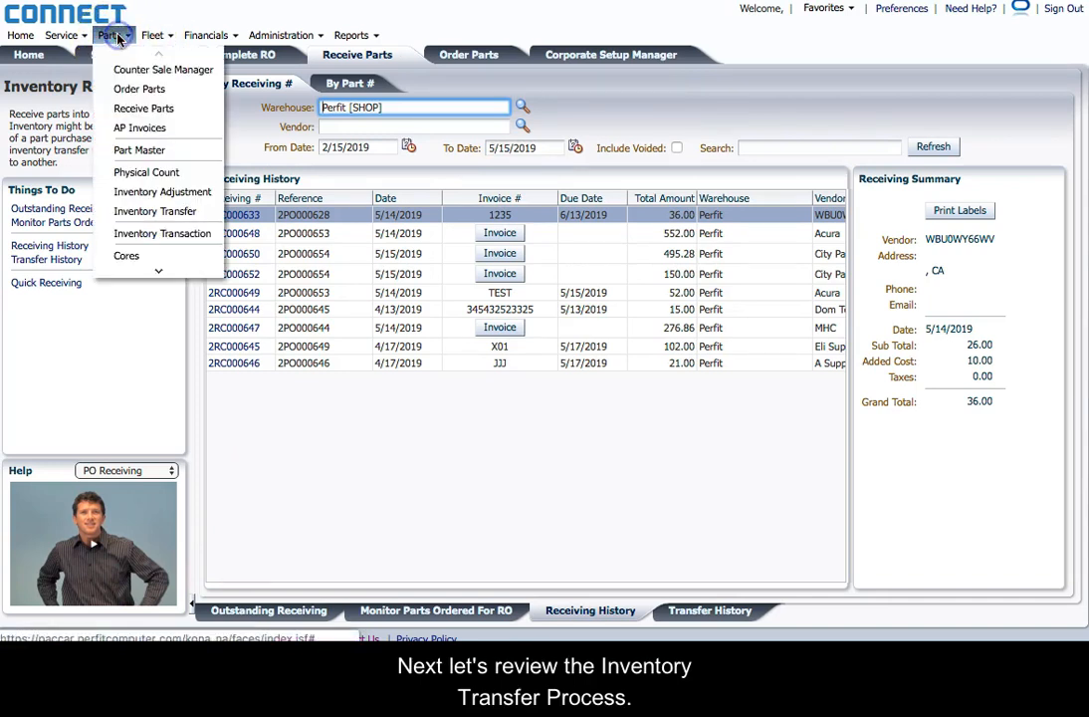
{"action": "left_click", "coordinate": [138, 215]}
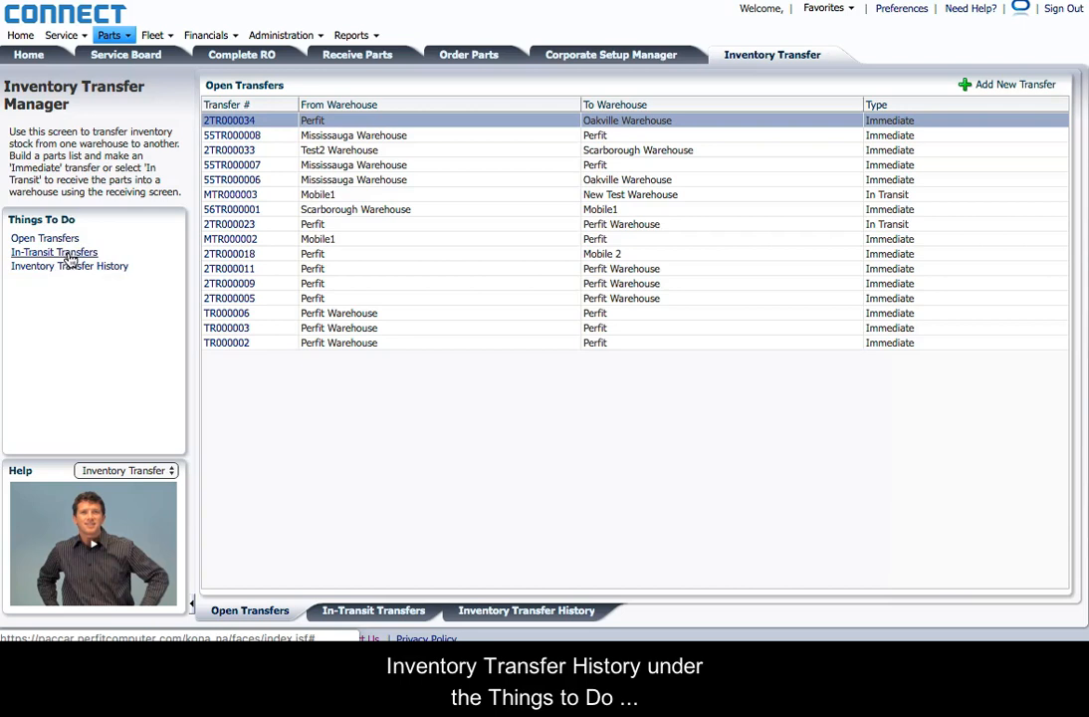
{"action": "left_click", "coordinate": [67, 253]}
{"action": "left_click", "coordinate": [64, 269]}
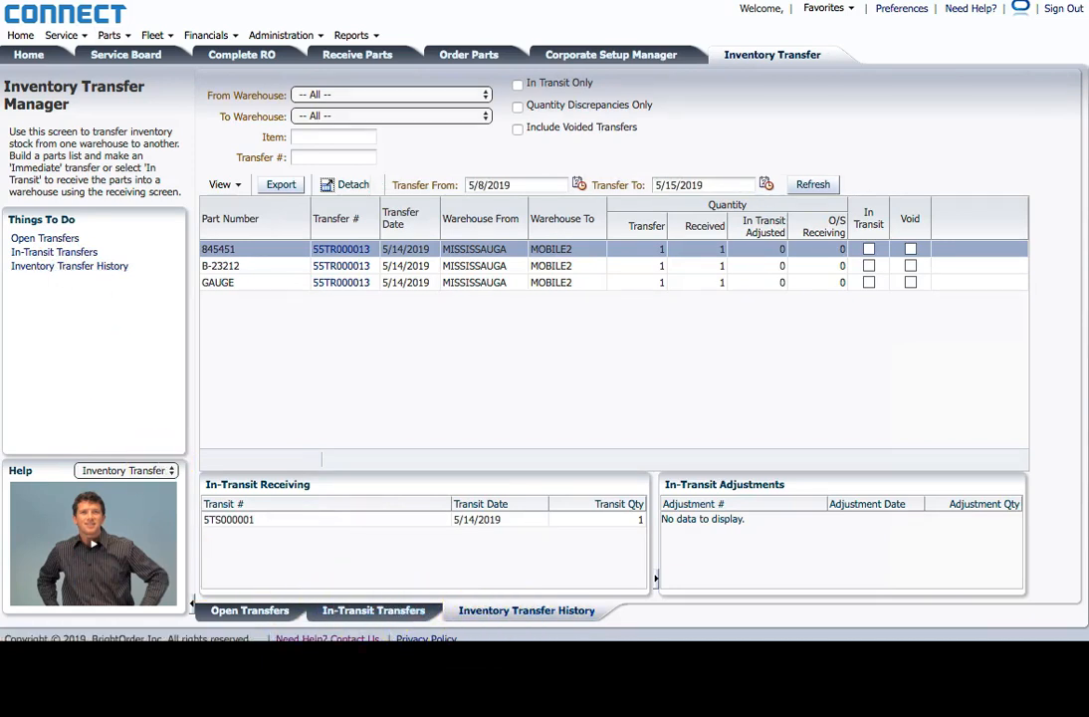
{"action": "left_click", "coordinate": [242, 610]}
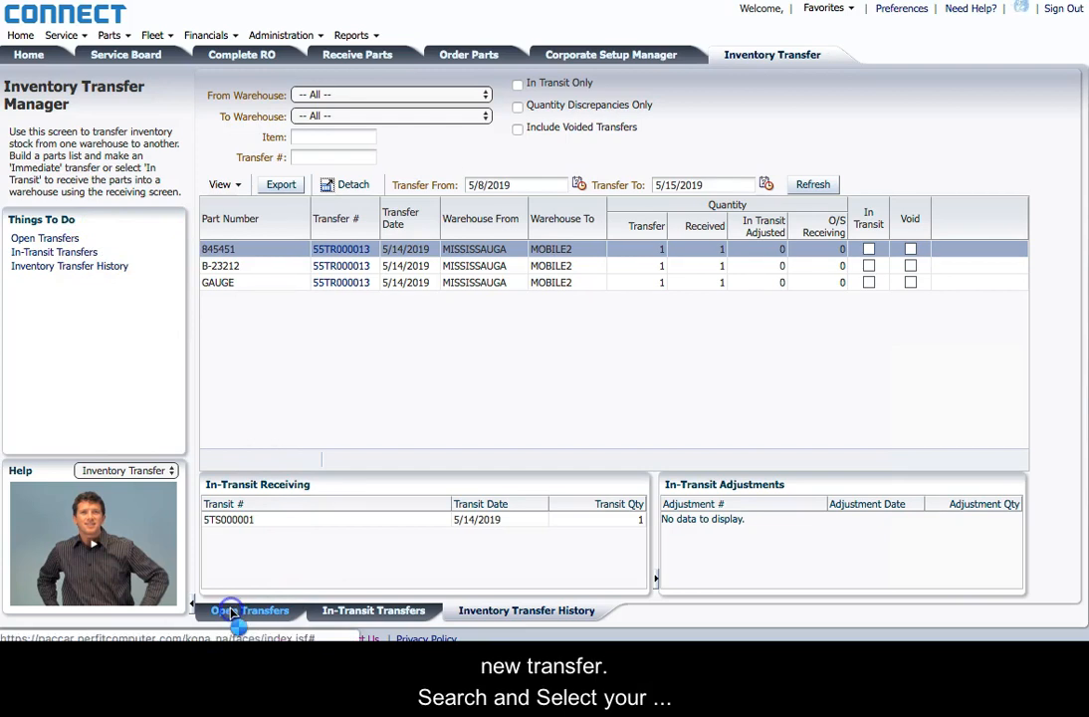
Step: Start a Mississauga-to-Mobile1 transfer with TESTING MULTI ISSUE, GAUGE and BRAKE SHOE SET
{"action": "left_click", "coordinate": [1001, 87]}
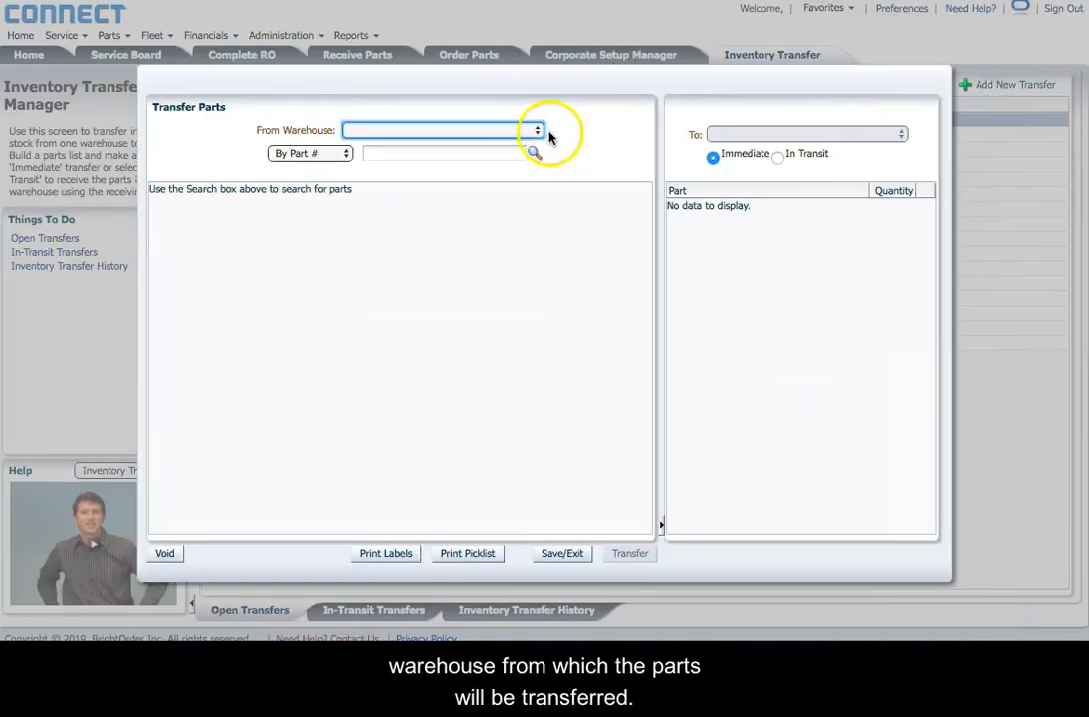
{"action": "left_click", "coordinate": [533, 130]}
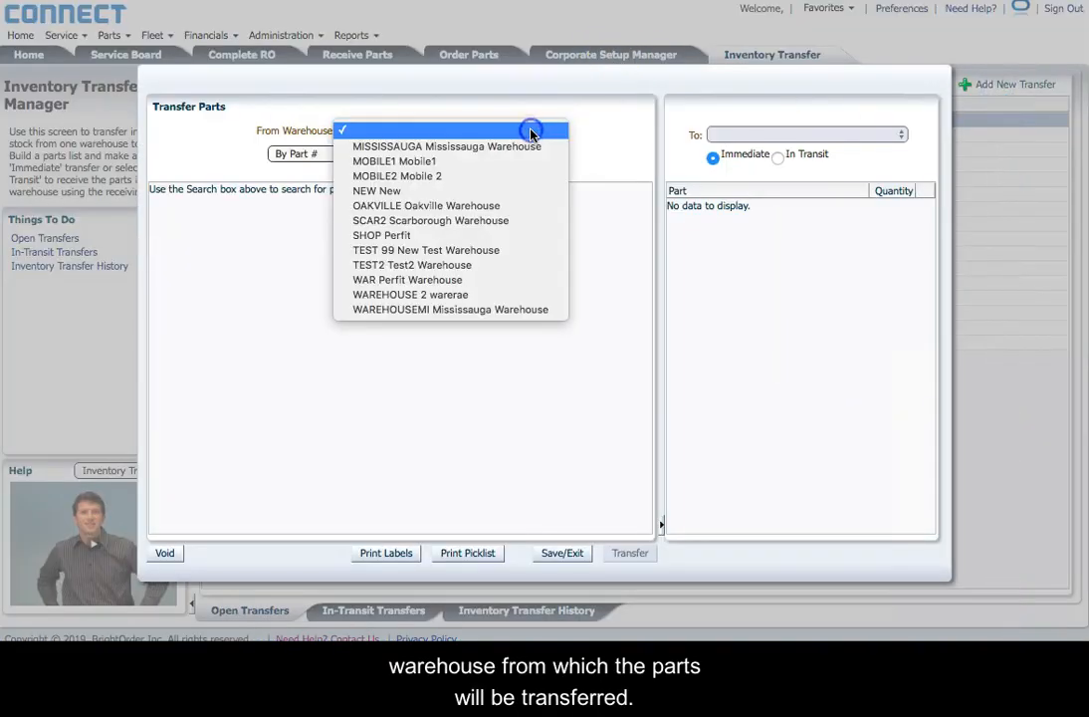
{"action": "left_click", "coordinate": [518, 148]}
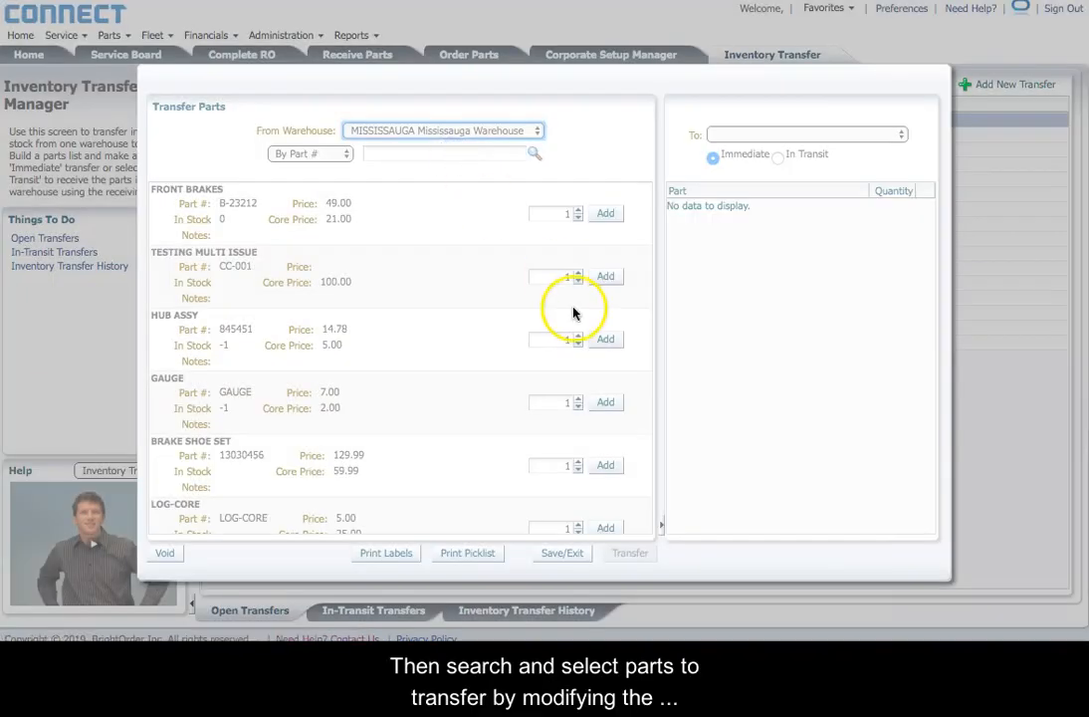
{"action": "left_click", "coordinate": [605, 277]}
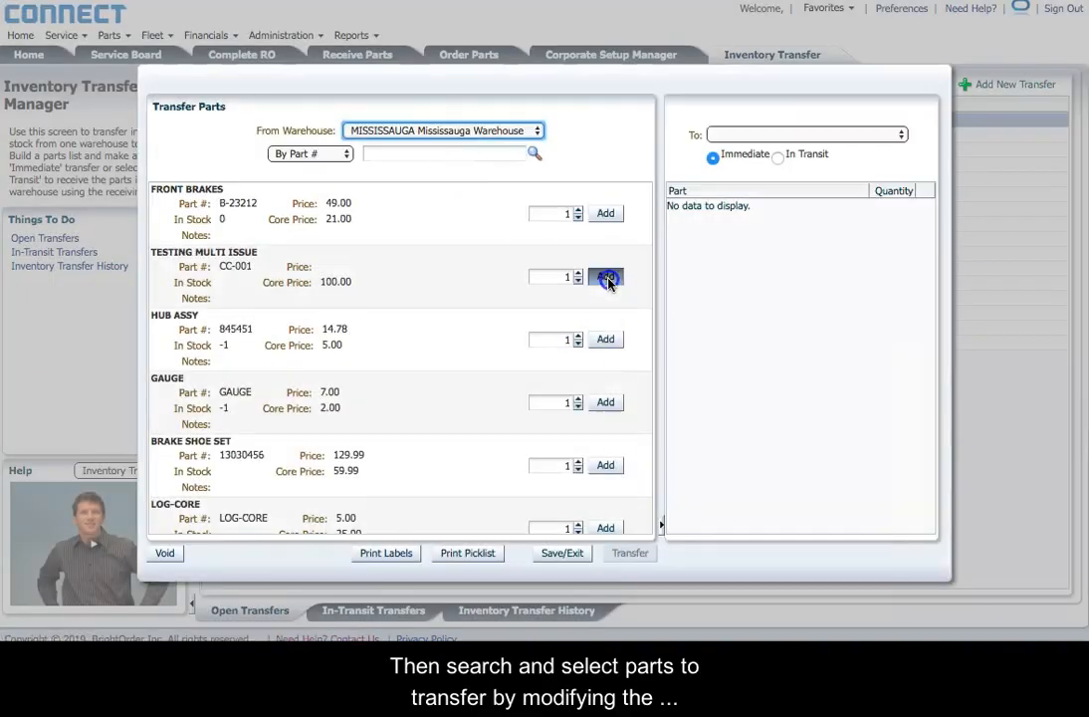
{"action": "left_click", "coordinate": [605, 402]}
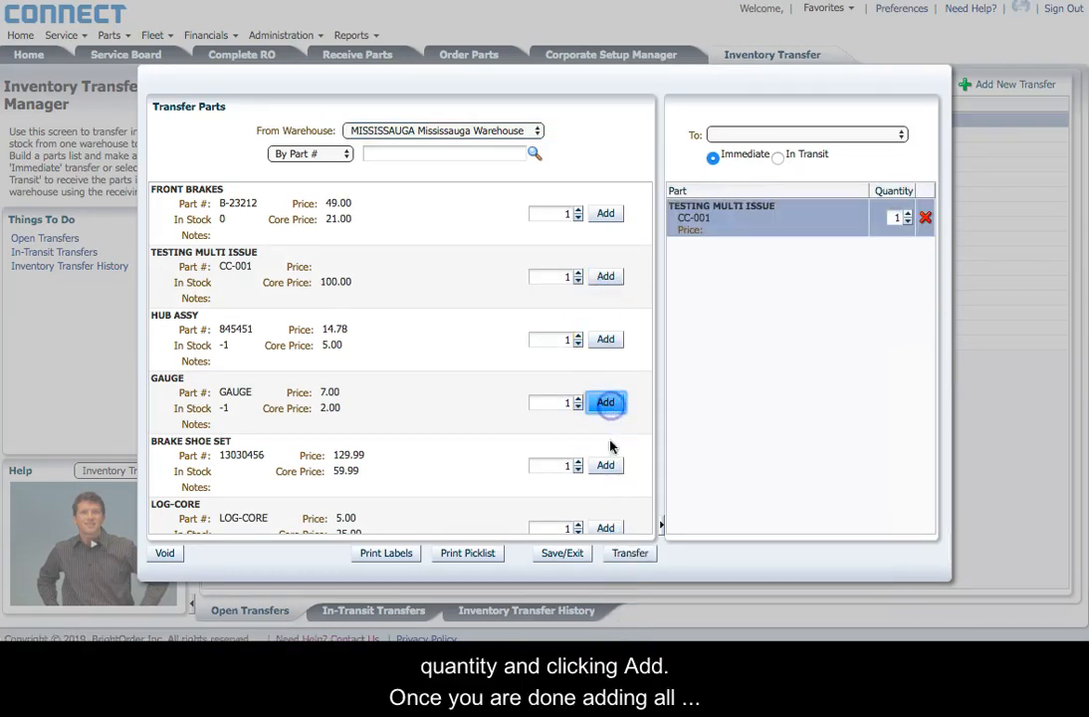
{"action": "left_click", "coordinate": [611, 468]}
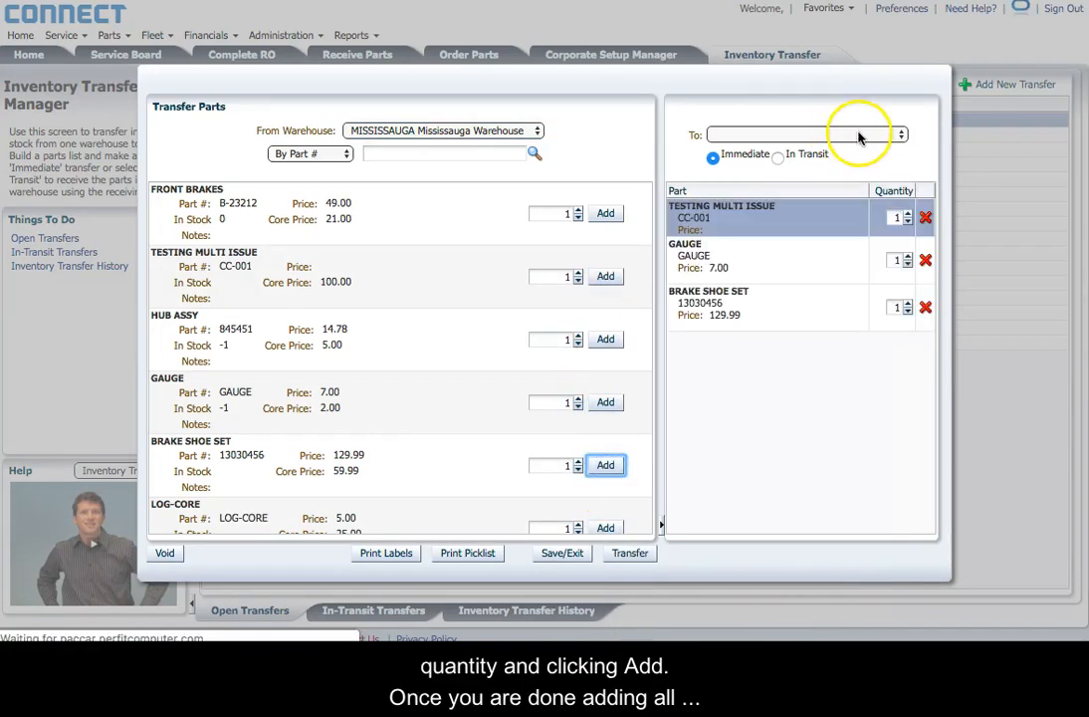
{"action": "left_click", "coordinate": [902, 138]}
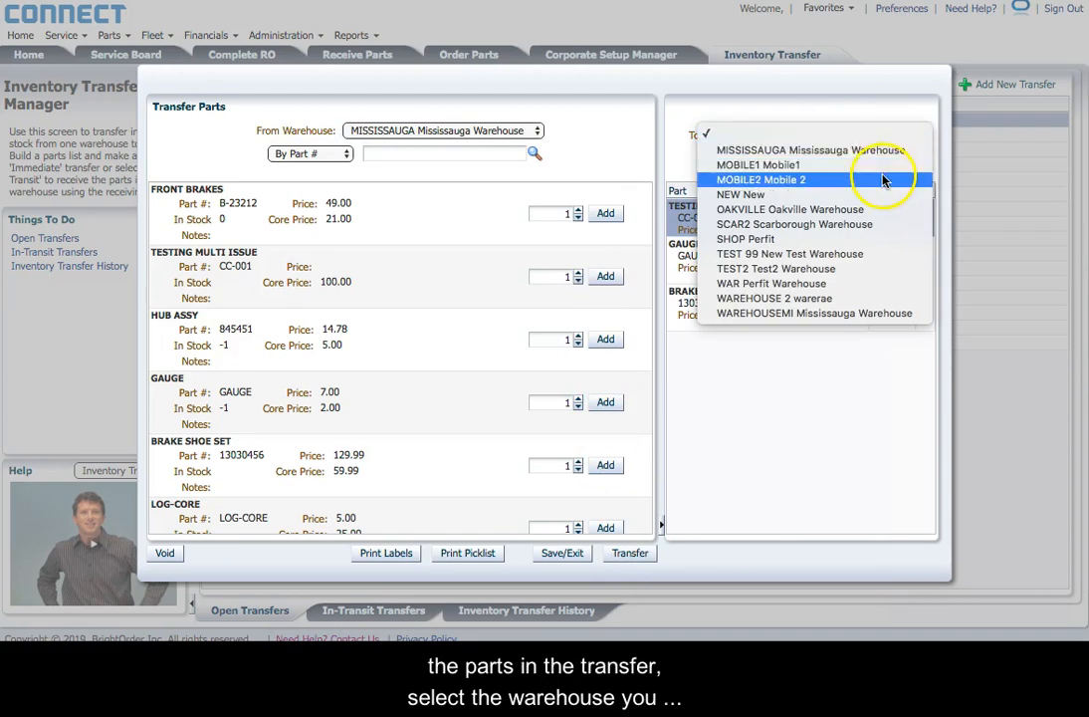
{"action": "left_click", "coordinate": [882, 167]}
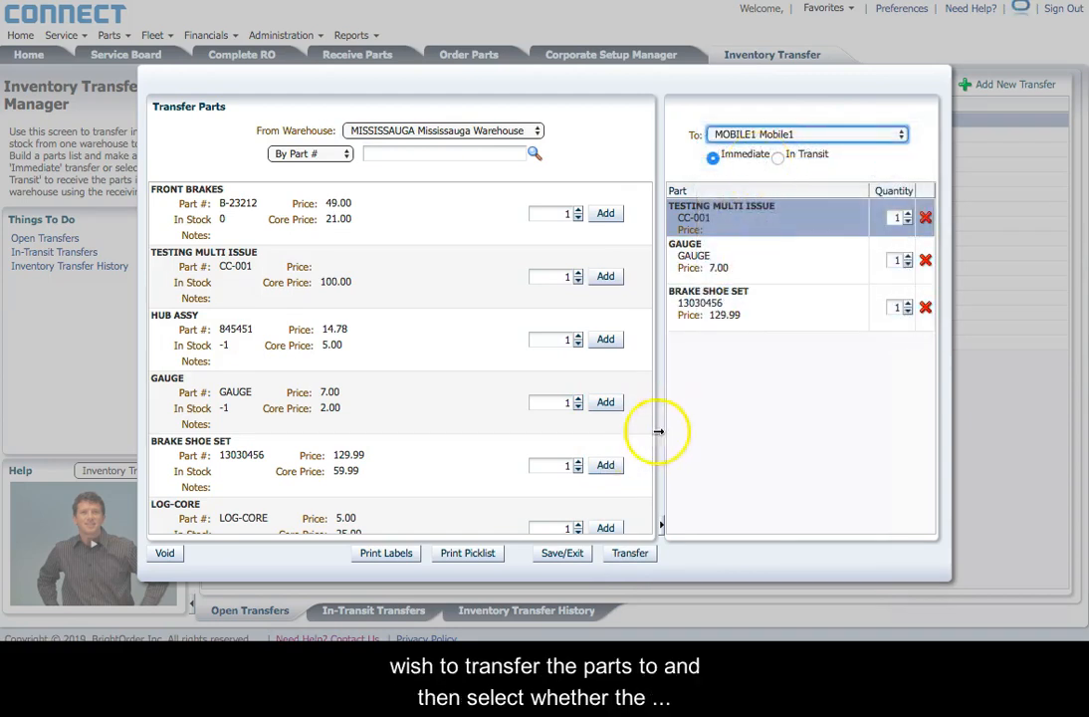
Step: Raise each of the three parts' quantities to 3 and post the transfer
{"action": "left_click", "coordinate": [907, 213]}
{"action": "left_click", "coordinate": [907, 213]}
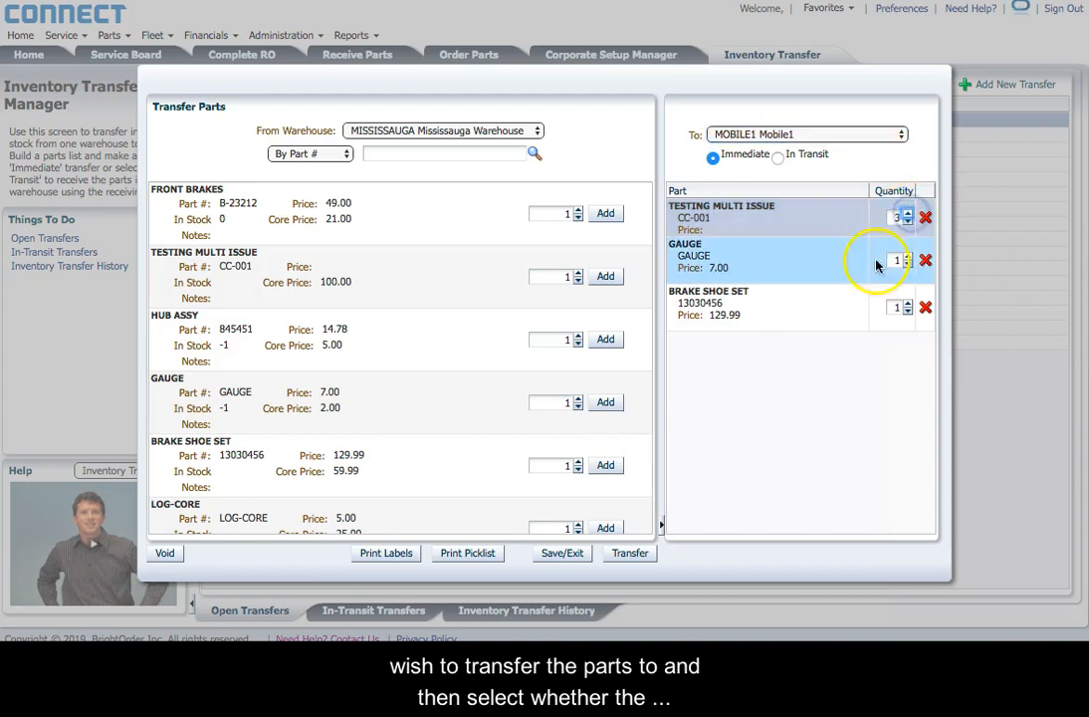
{"action": "left_click", "coordinate": [907, 256]}
{"action": "left_click", "coordinate": [907, 256]}
{"action": "left_click", "coordinate": [907, 304]}
{"action": "left_click", "coordinate": [907, 304]}
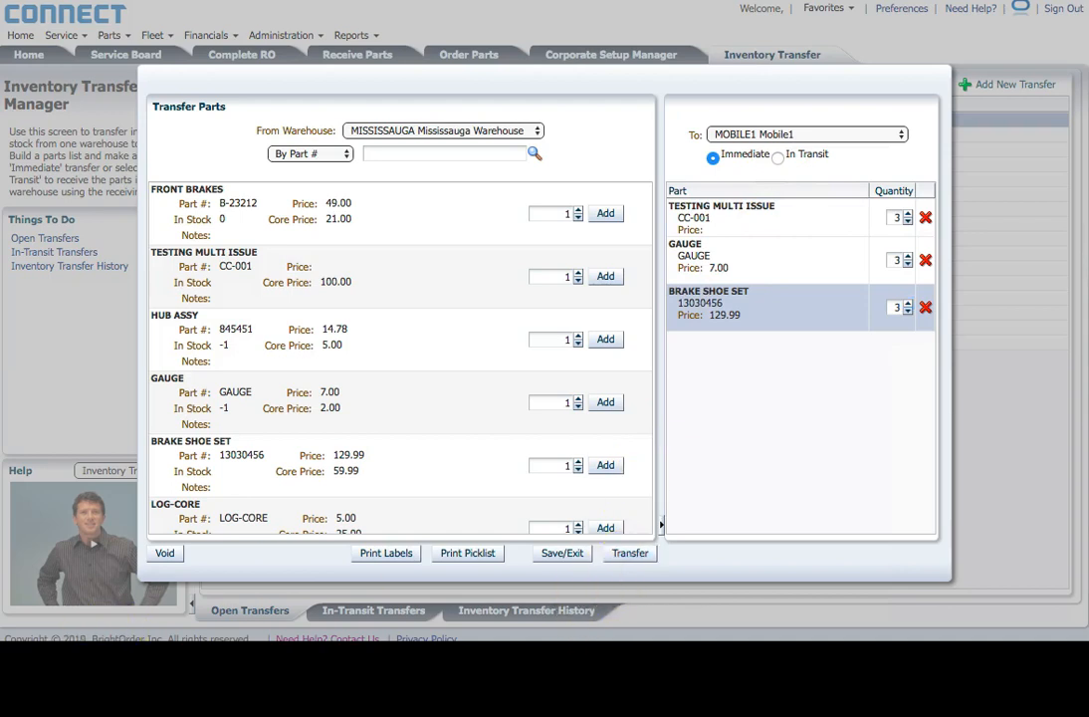
{"action": "left_click", "coordinate": [617, 558]}
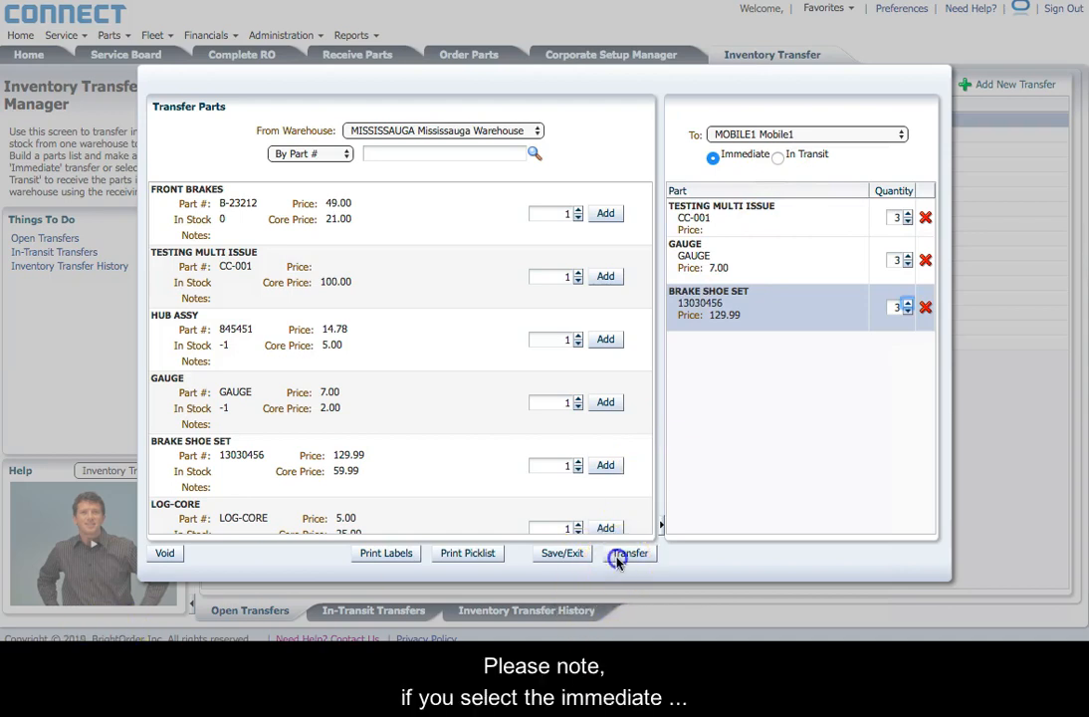
{"action": "left_click", "coordinate": [617, 560]}
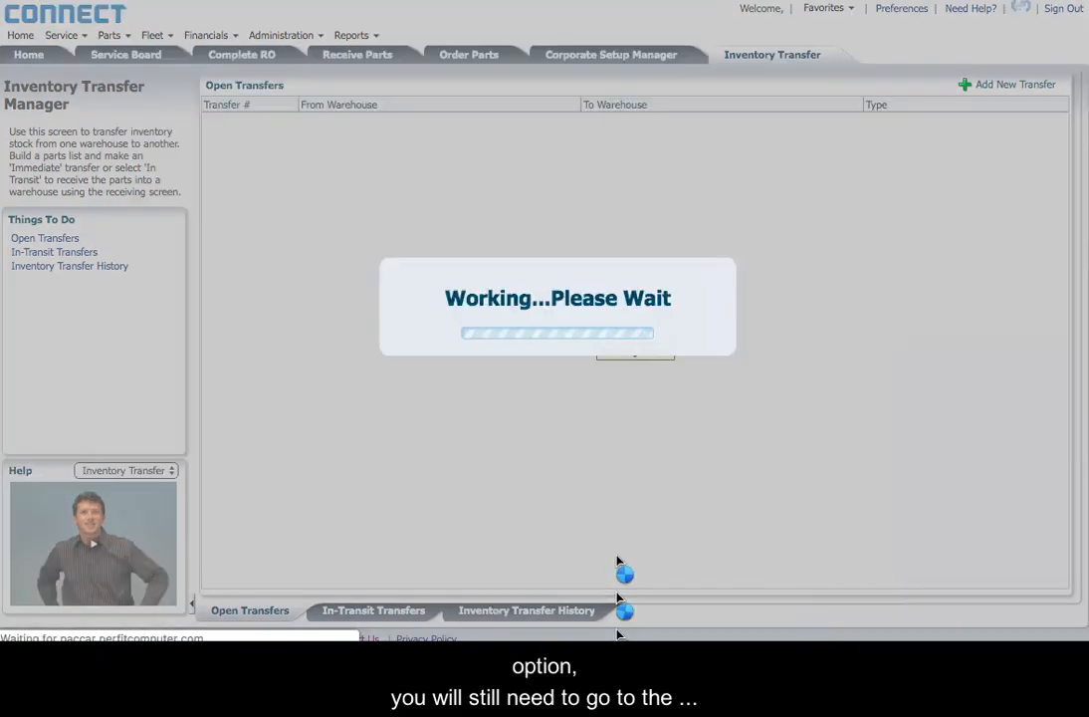
Step: Go to the Parts module's Inventory Receiving screen
{"action": "left_click", "coordinate": [113, 36]}
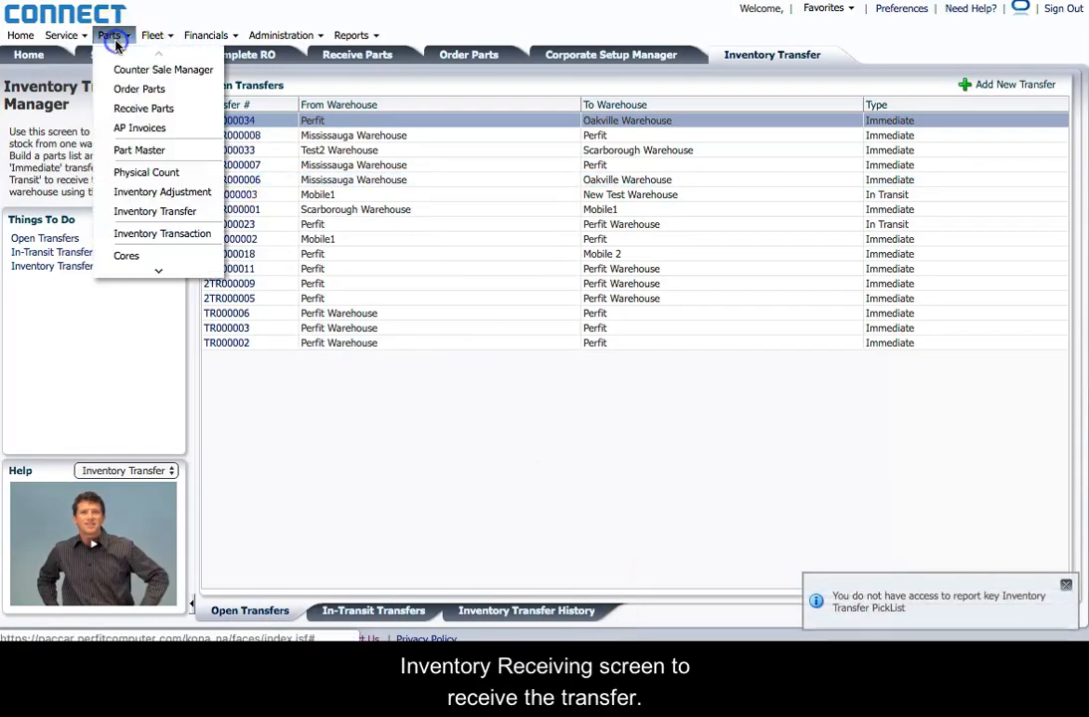
{"action": "left_click", "coordinate": [144, 108]}
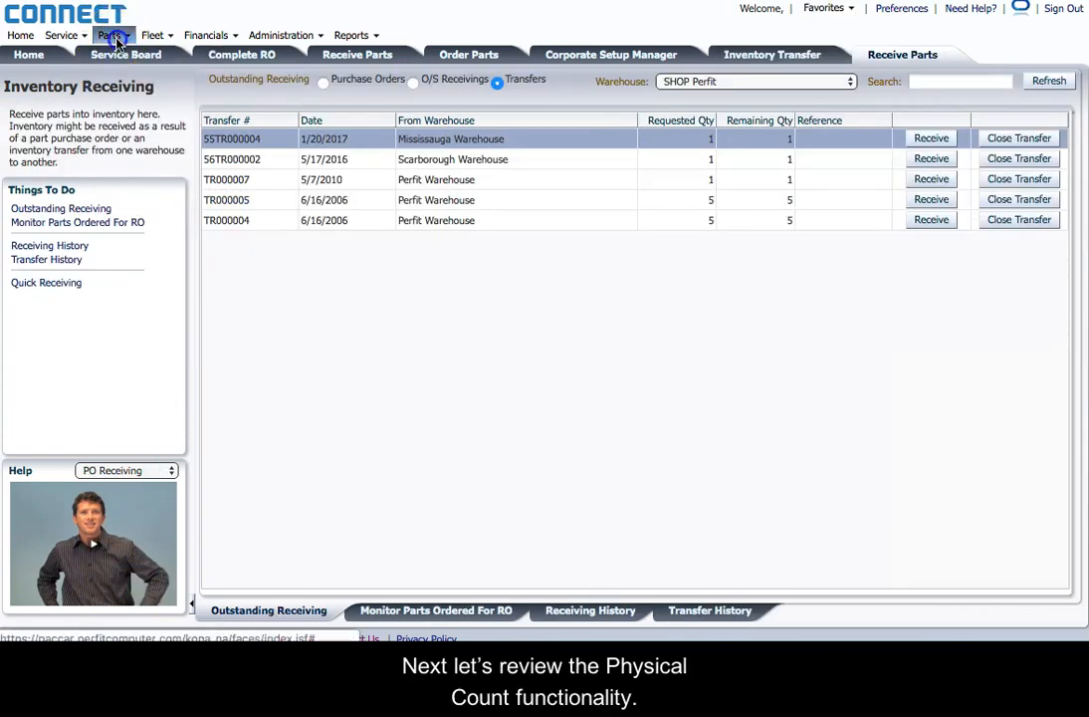
{"action": "left_click", "coordinate": [110, 36]}
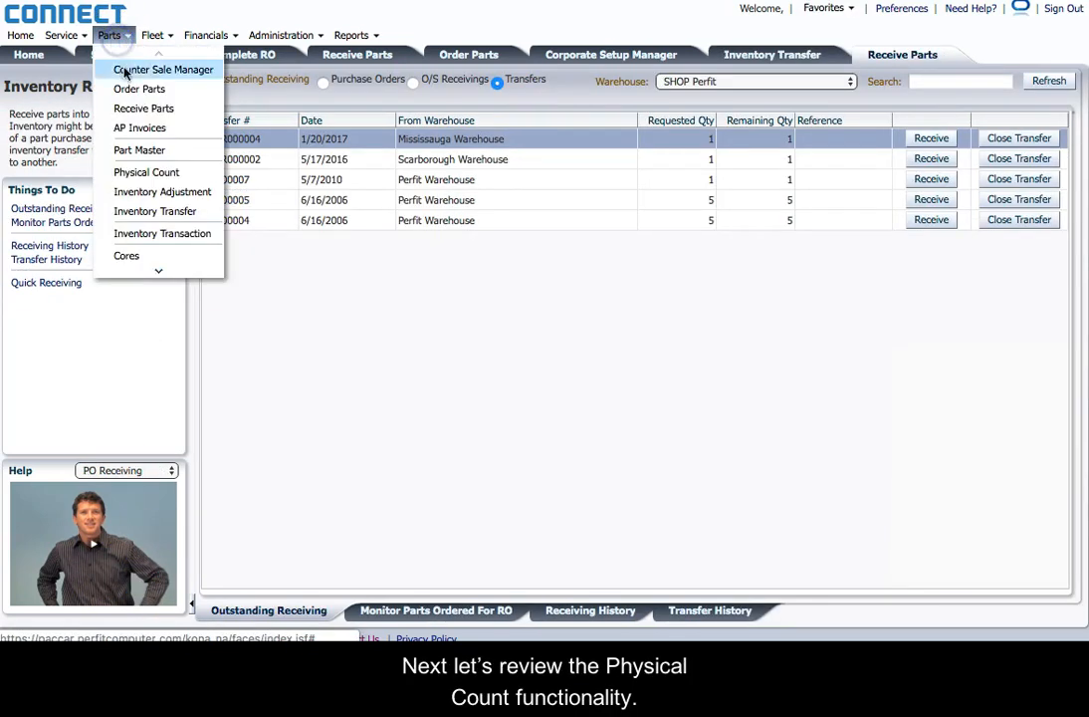
Step: Open Physical Count and show the History of previous counts
{"action": "left_click", "coordinate": [148, 173]}
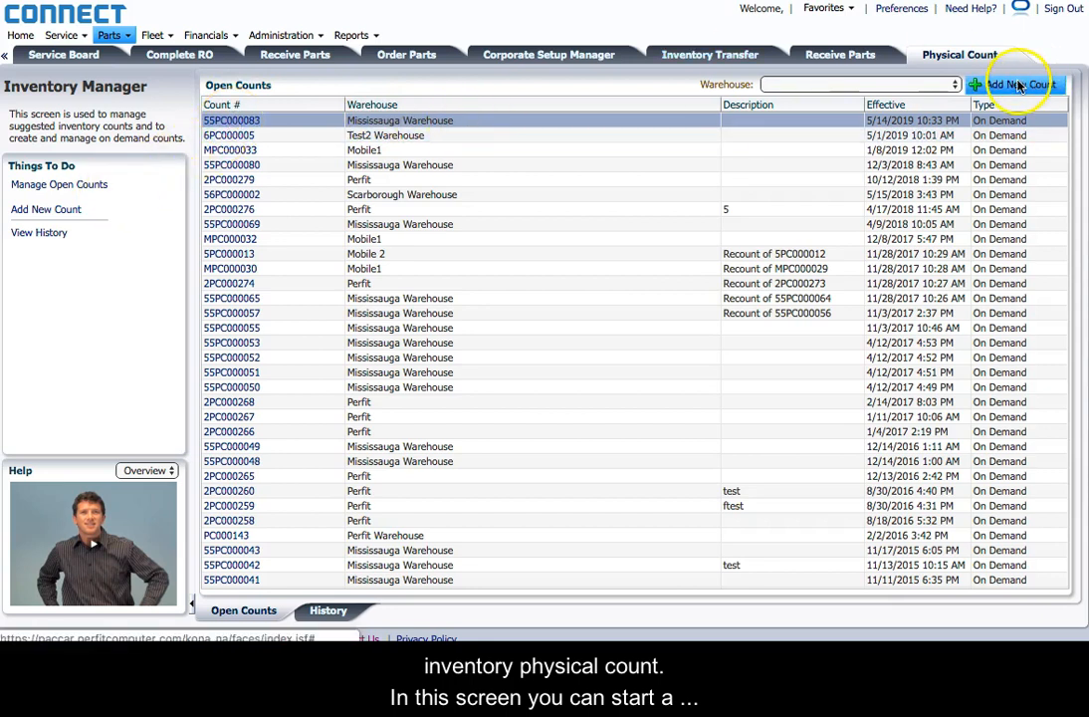
{"action": "left_click", "coordinate": [78, 218]}
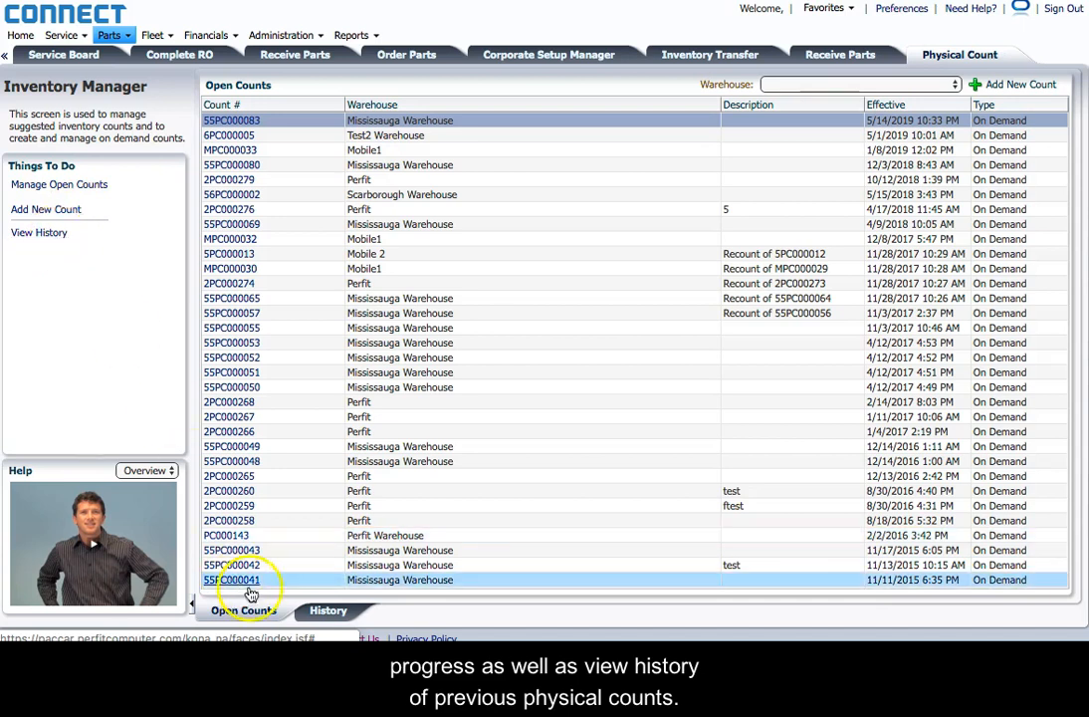
{"action": "left_click", "coordinate": [325, 621]}
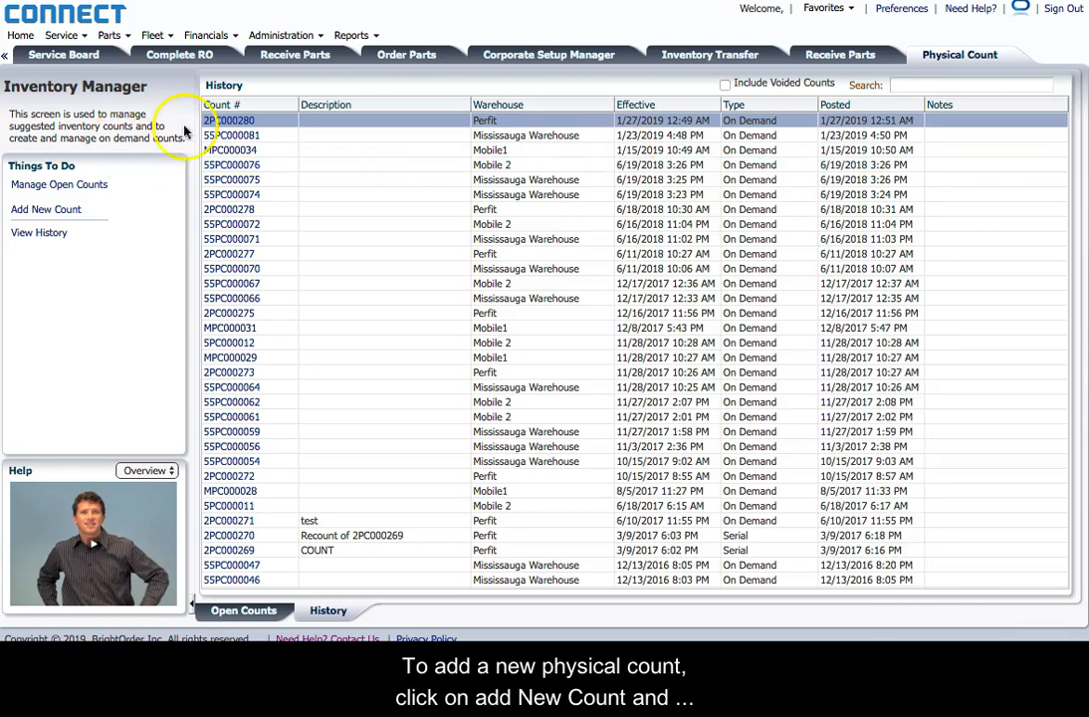
Step: Start a new physical count for Mississauga Warehouse, using manual part entry
{"action": "left_click", "coordinate": [47, 210]}
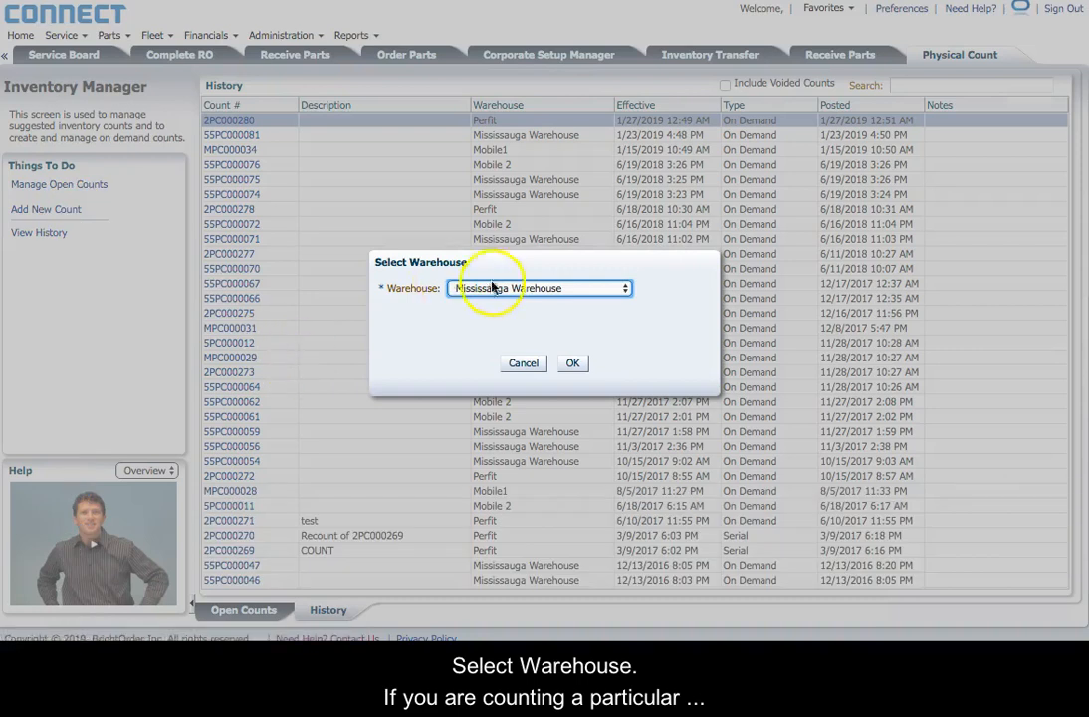
{"action": "left_click", "coordinate": [572, 367]}
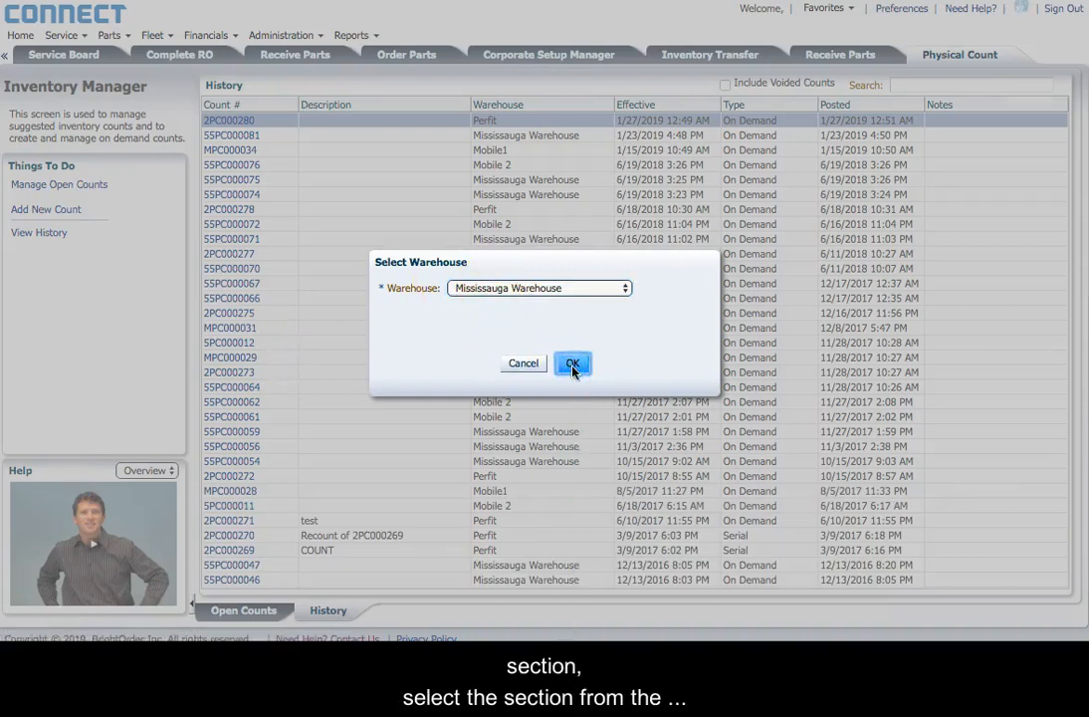
{"action": "left_click", "coordinate": [263, 37]}
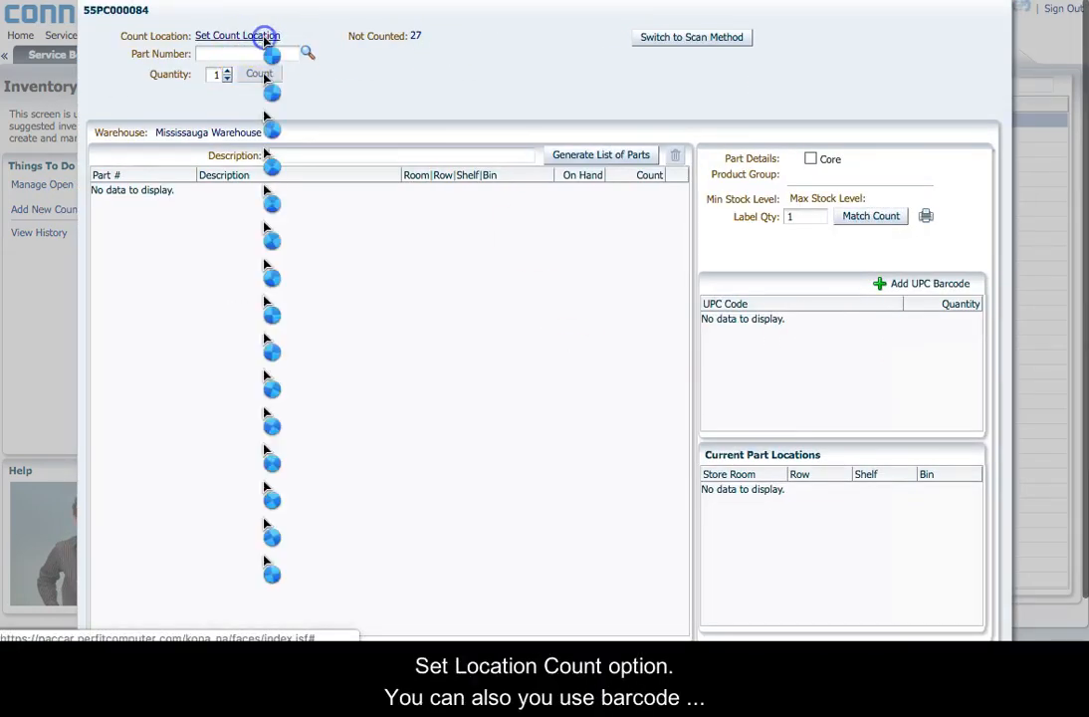
{"action": "left_click", "coordinate": [482, 391]}
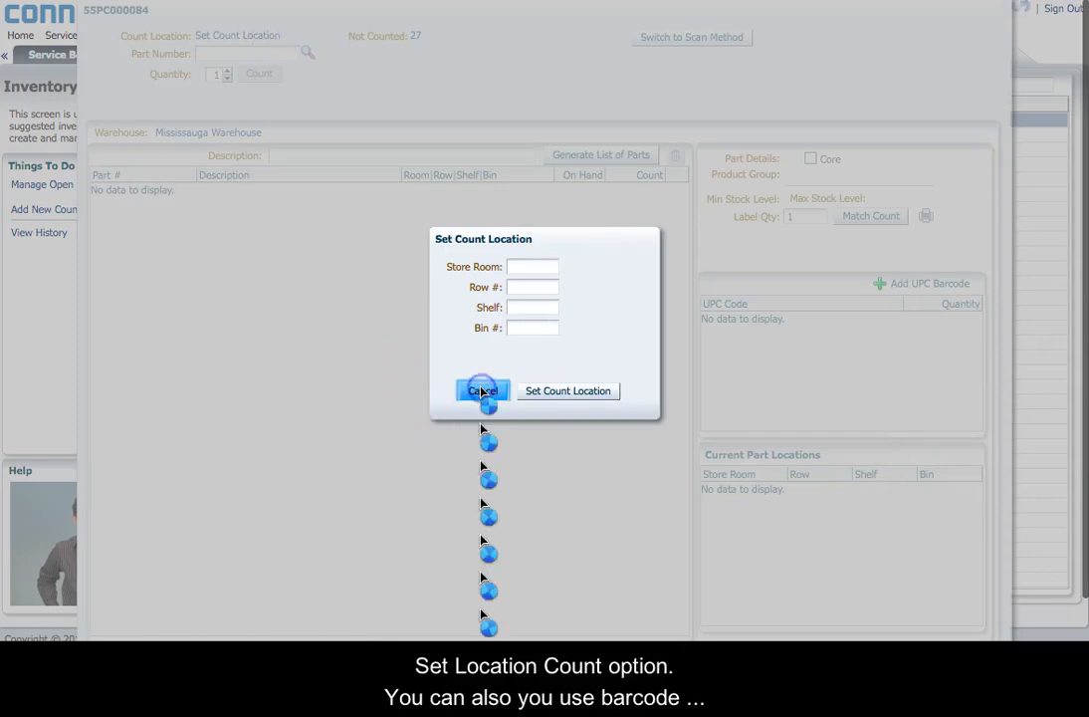
{"action": "left_click", "coordinate": [677, 37]}
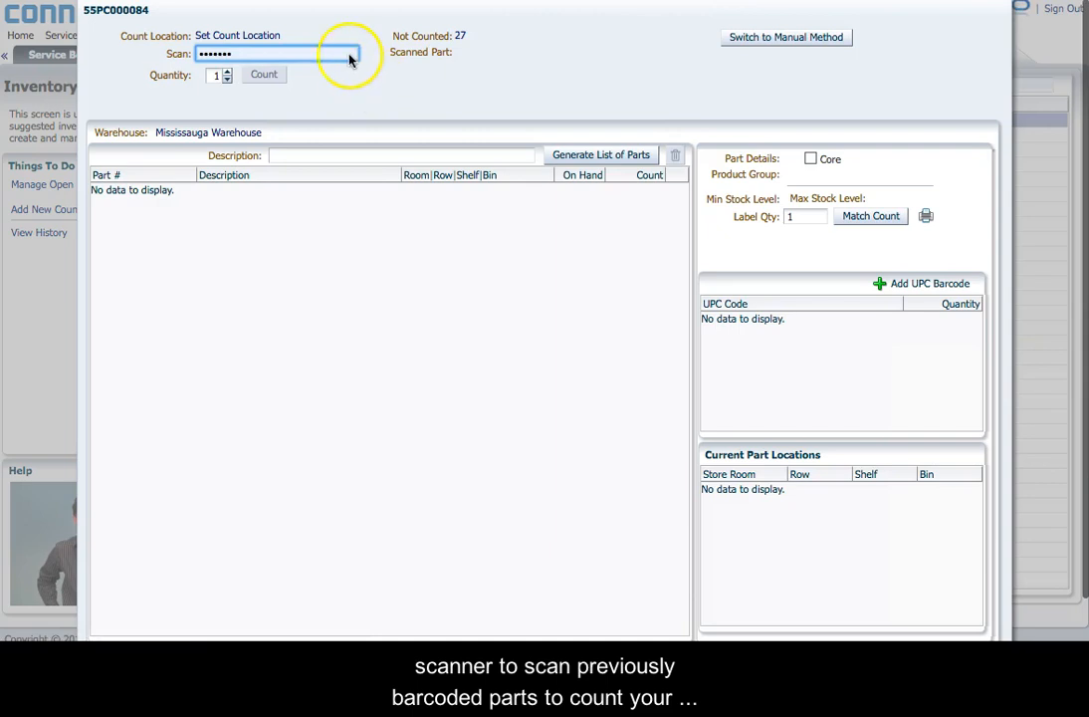
{"action": "left_click", "coordinate": [323, 54]}
{"action": "key", "text": "BackSpace"}
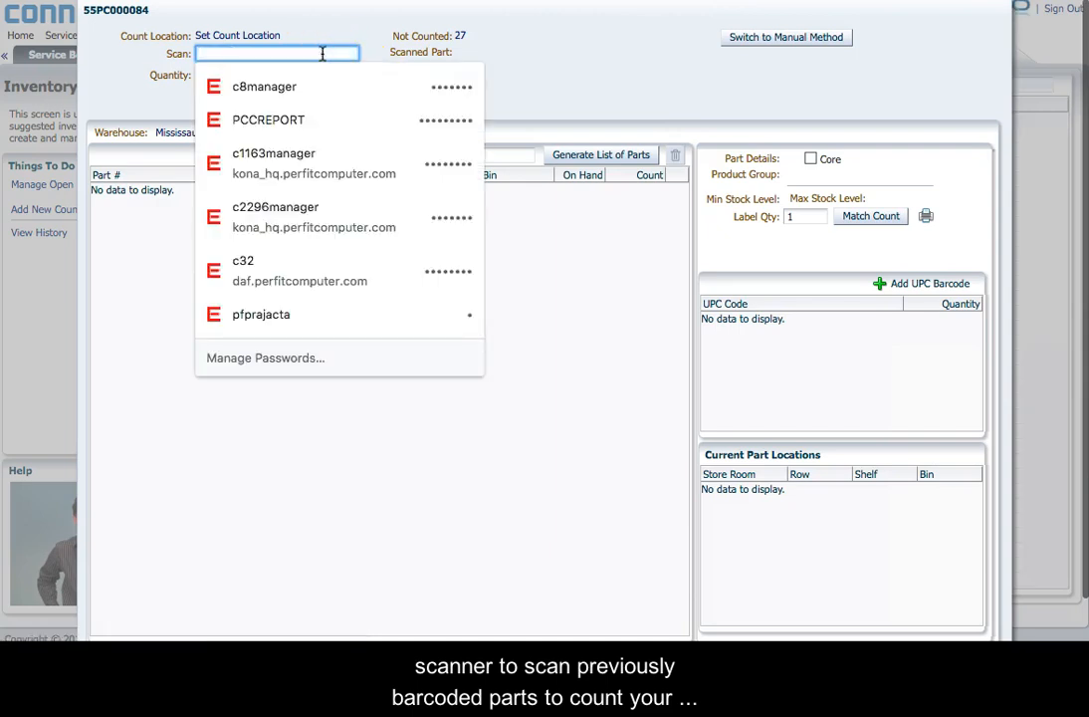
{"action": "left_click", "coordinate": [302, 476]}
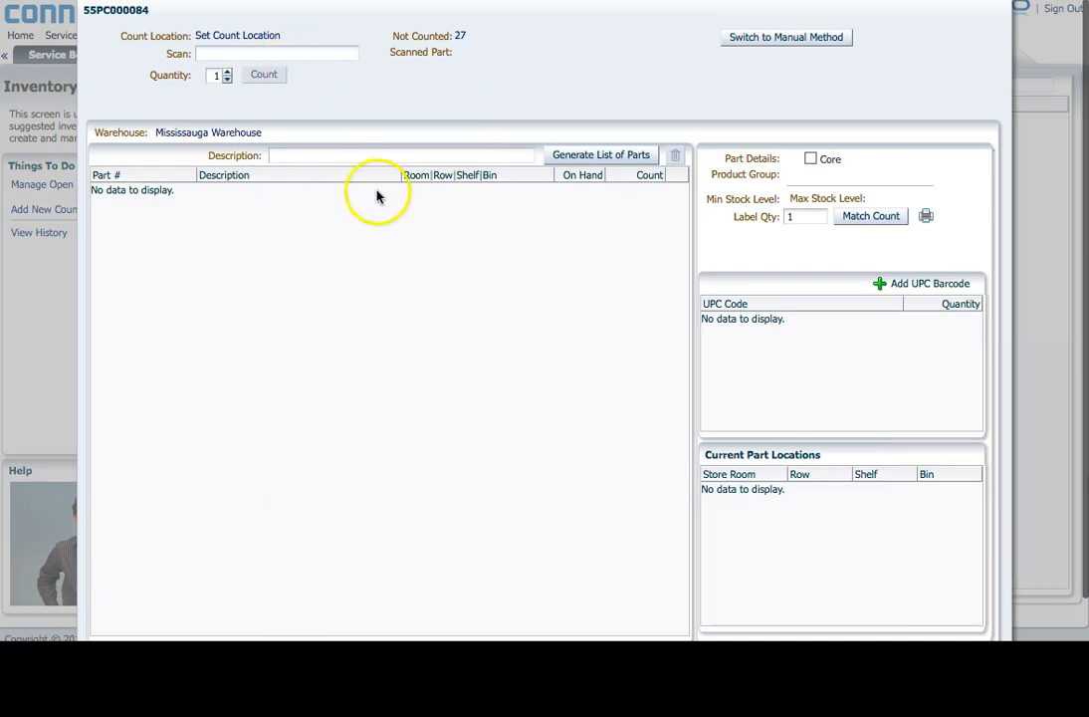
{"action": "left_click", "coordinate": [755, 42]}
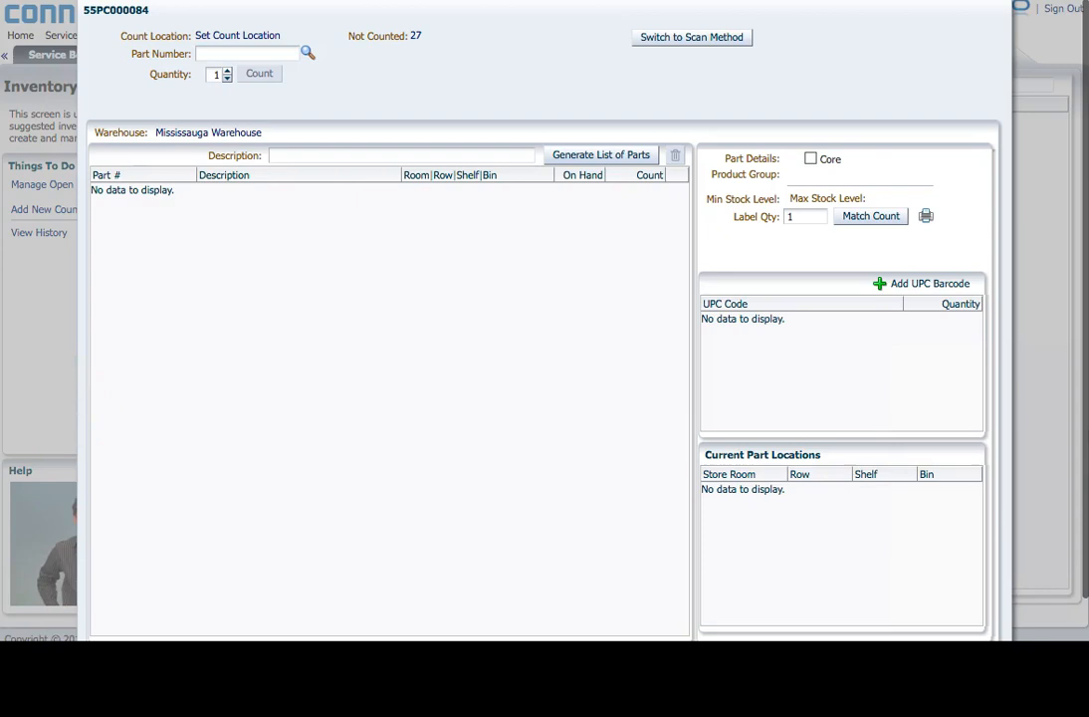
Step: Add part 00106 MANIFOLD to the count and set its counted quantity to 3
{"action": "left_click", "coordinate": [252, 55]}
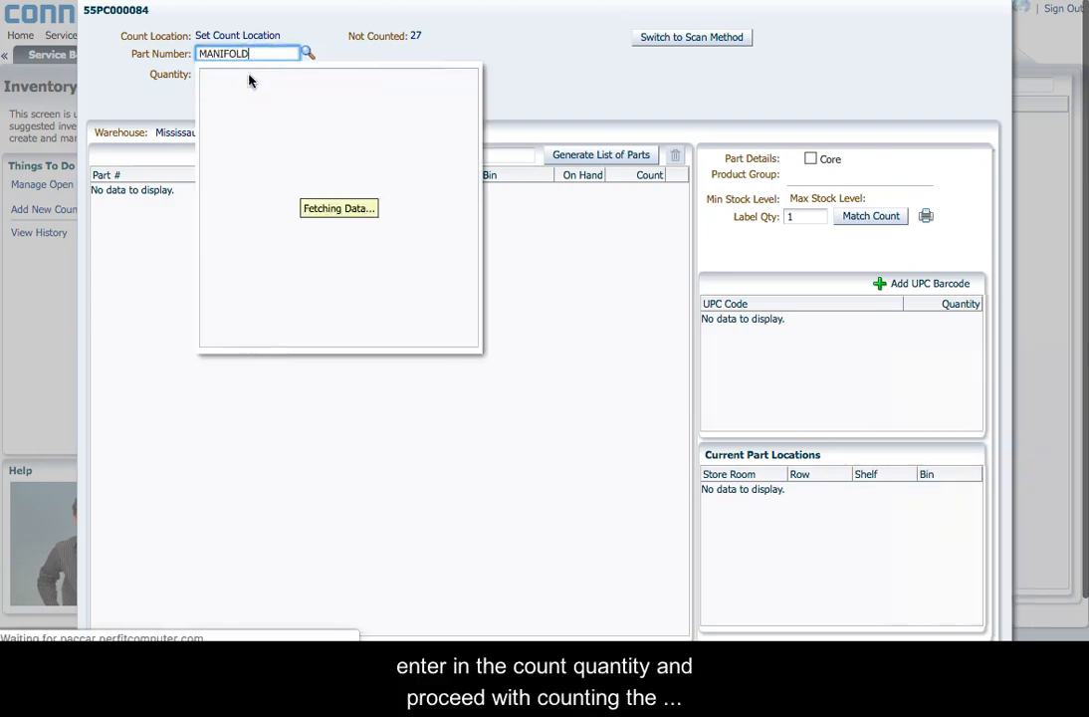
{"action": "left_click", "coordinate": [249, 79]}
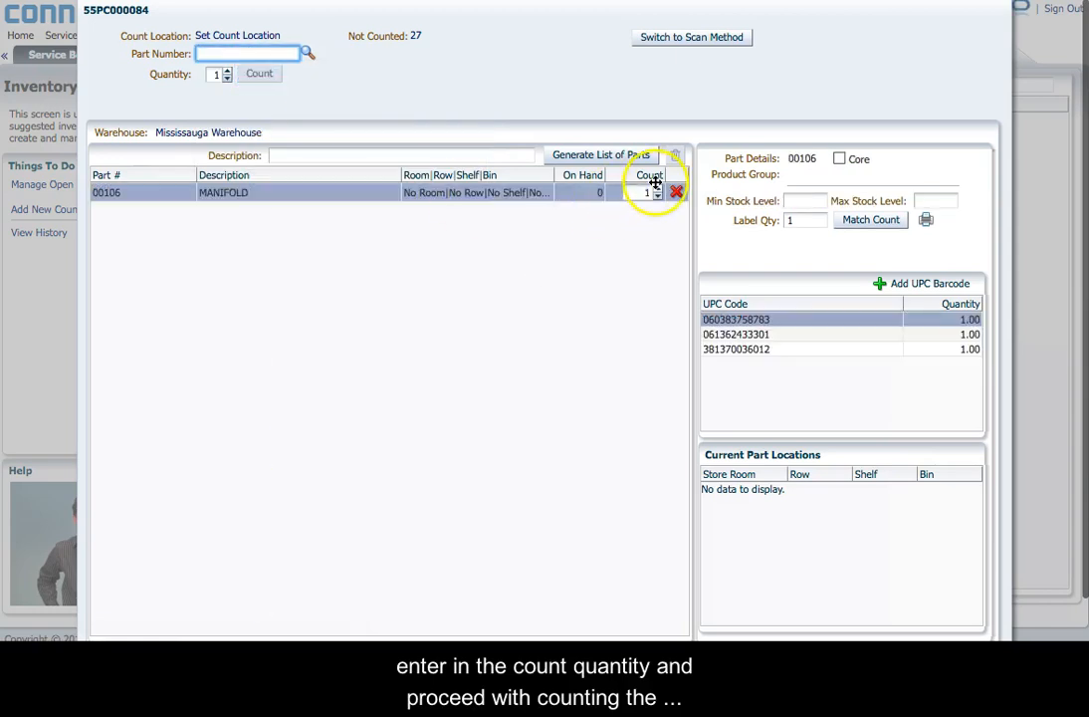
{"action": "left_click", "coordinate": [657, 189]}
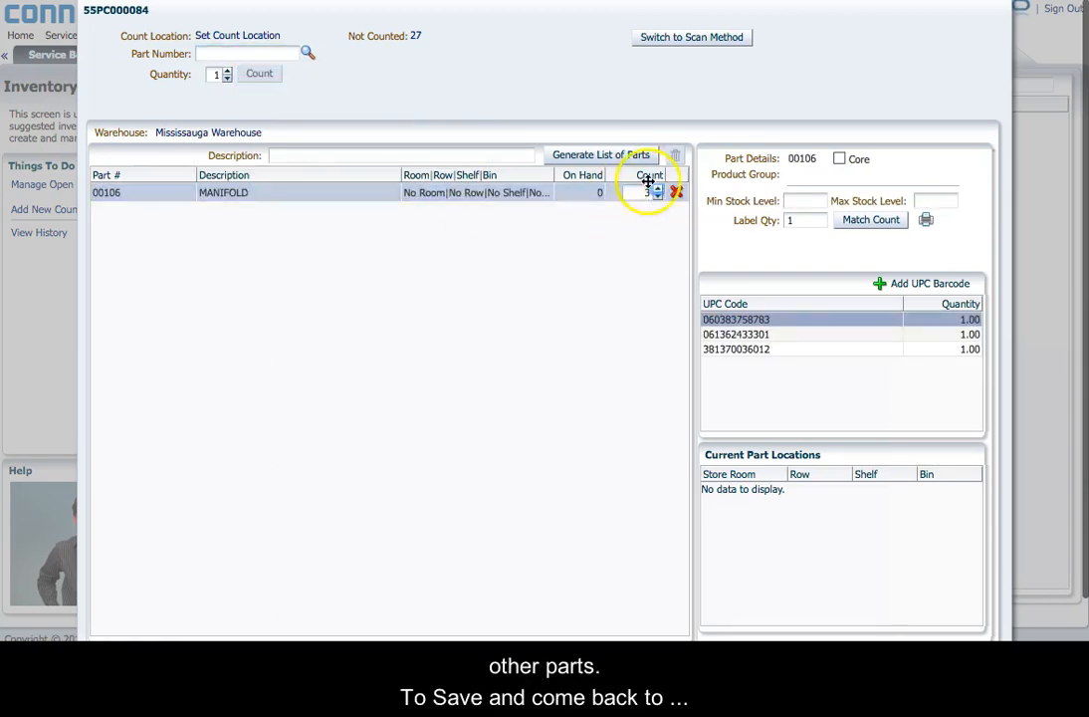
{"action": "scroll", "coordinate": [673, 254], "scroll_direction": "down", "scroll_amount": 2}
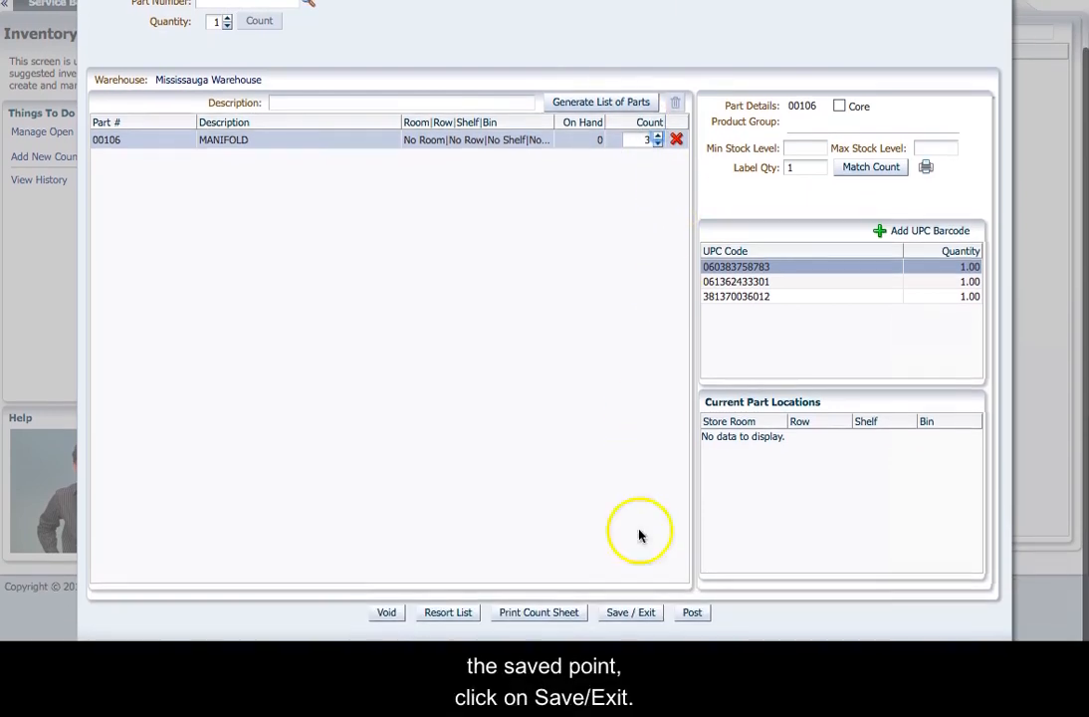
Step: Post the manifold count with Ignore Blank Counts kept
{"action": "left_click", "coordinate": [633, 617]}
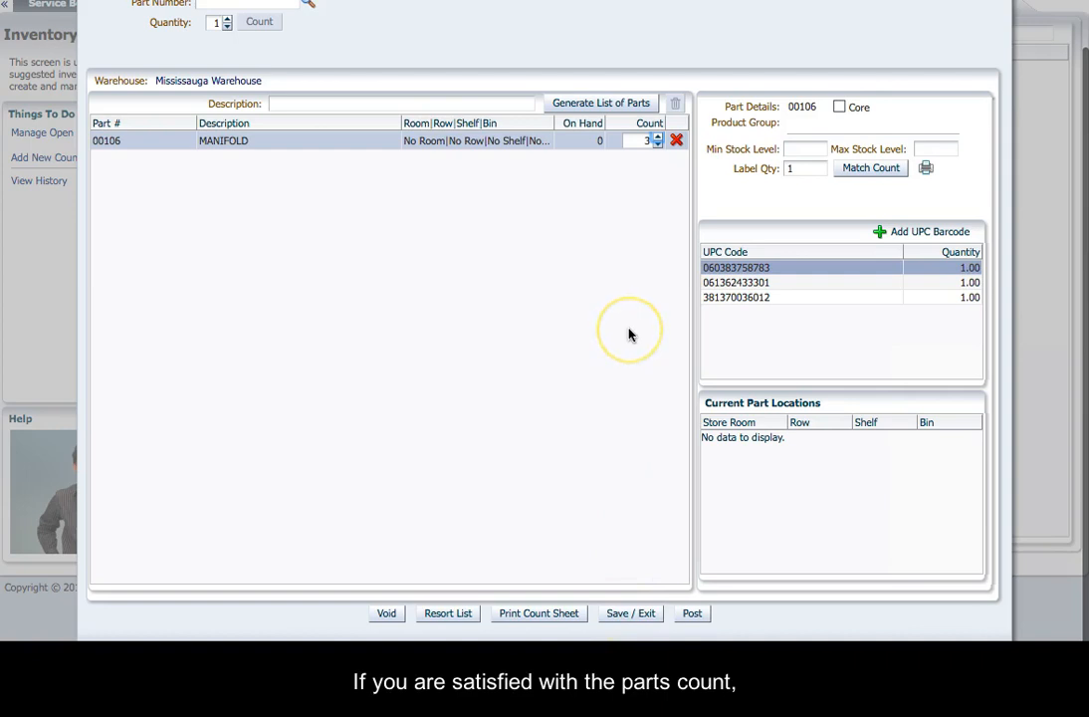
{"action": "left_click", "coordinate": [697, 616]}
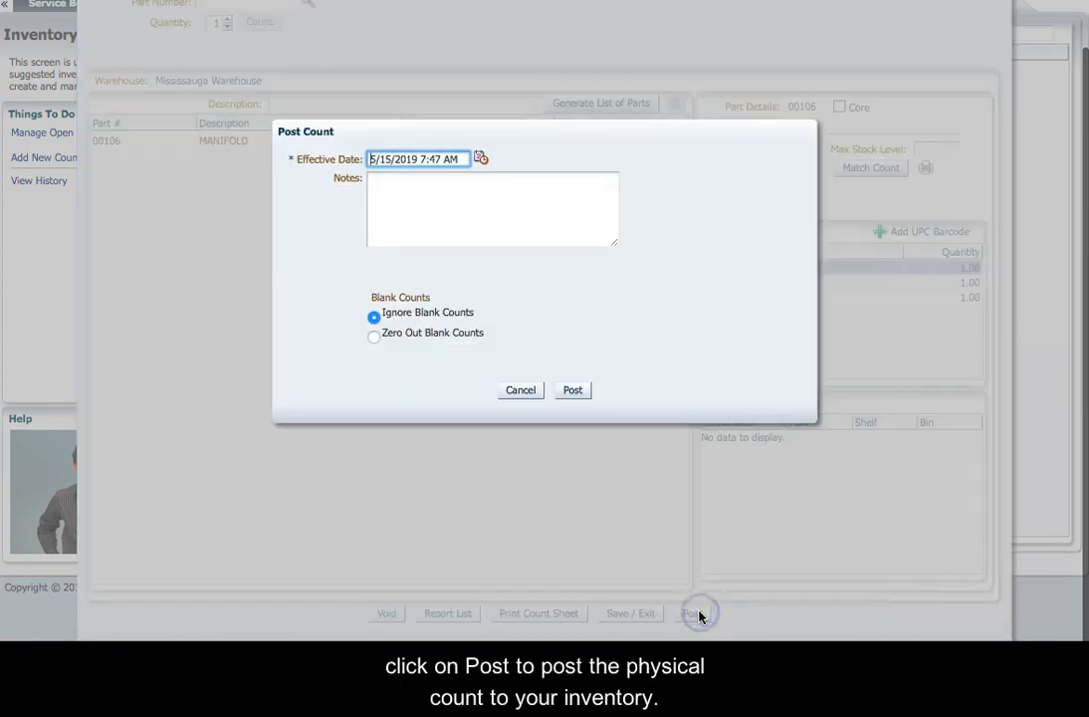
{"action": "left_click", "coordinate": [514, 213]}
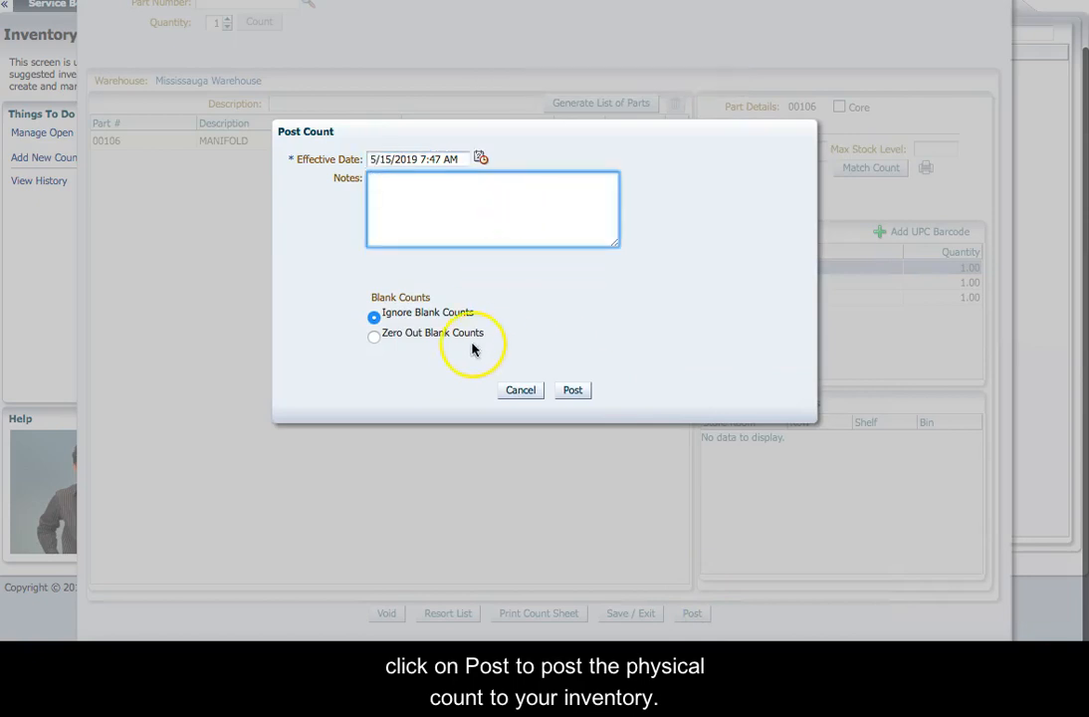
{"action": "left_click", "coordinate": [558, 392]}
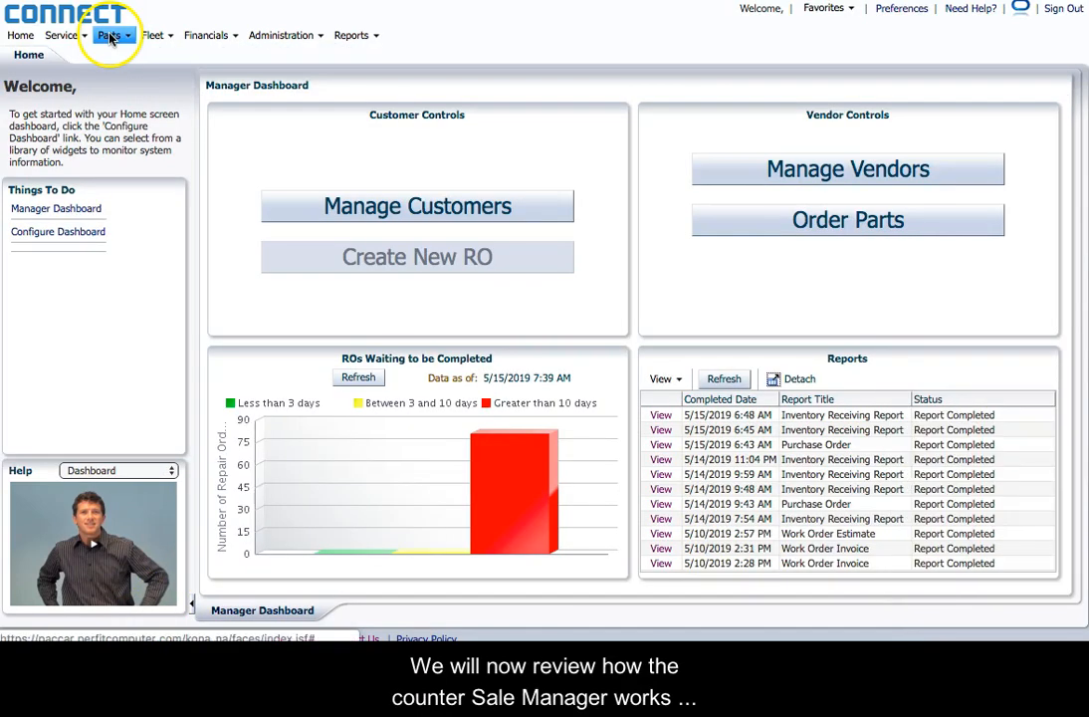
Step: Open Counter Sale Manager, view Retail Parts and History, then start a new counter sale
{"action": "left_click", "coordinate": [113, 38]}
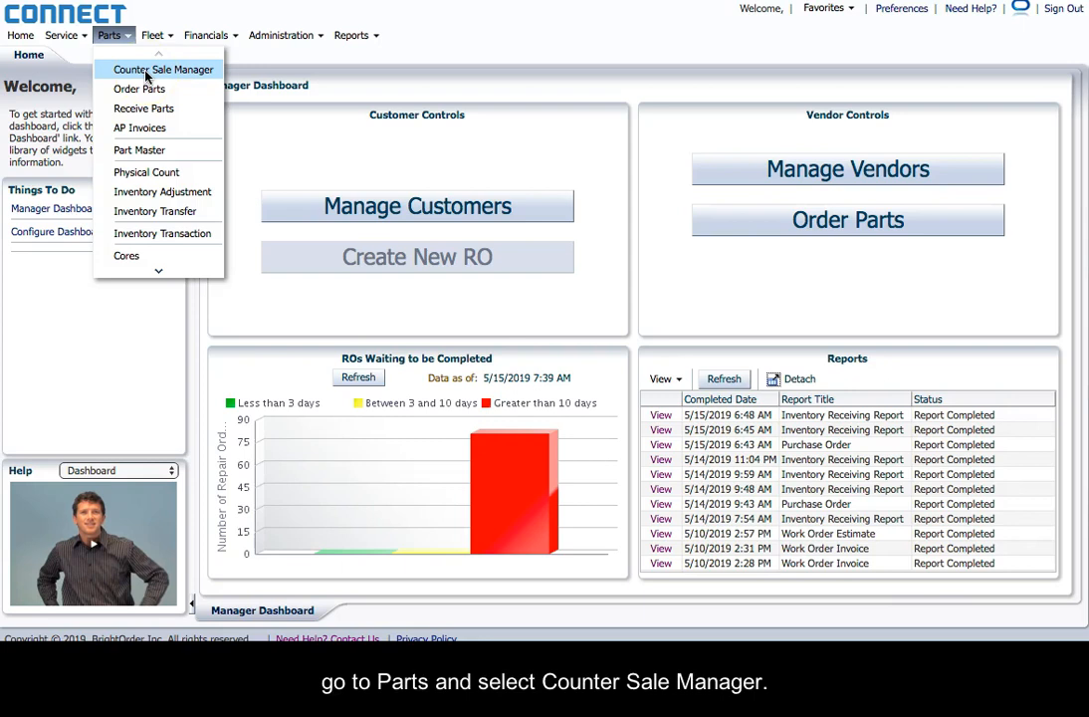
{"action": "left_click", "coordinate": [146, 72]}
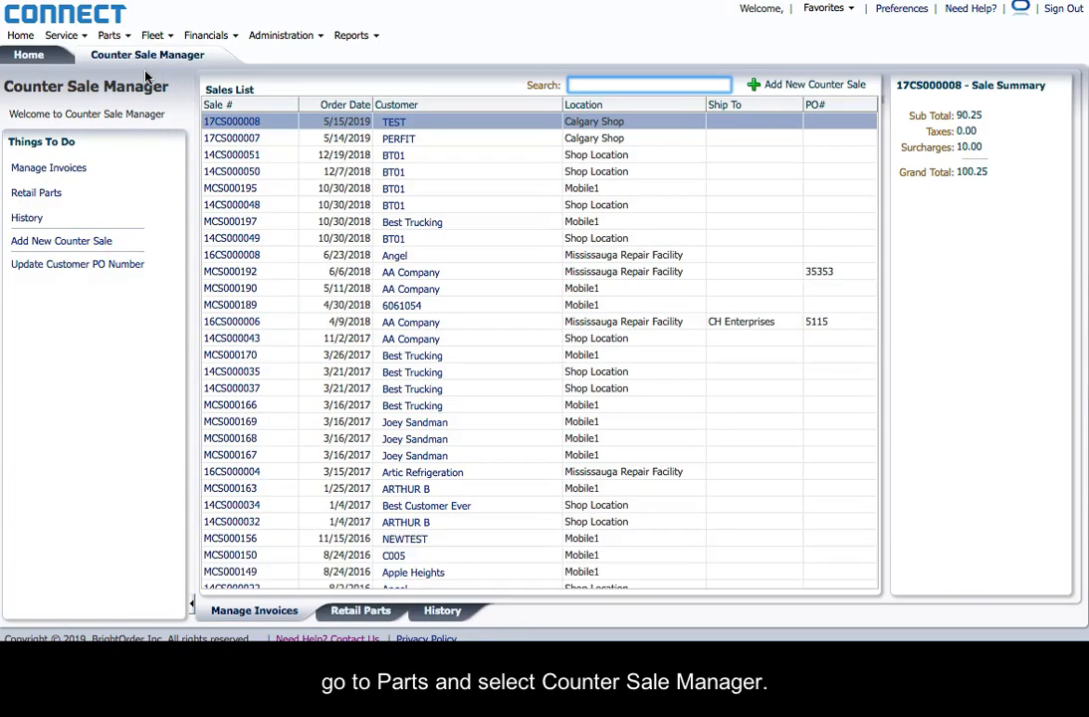
{"action": "left_click", "coordinate": [354, 616]}
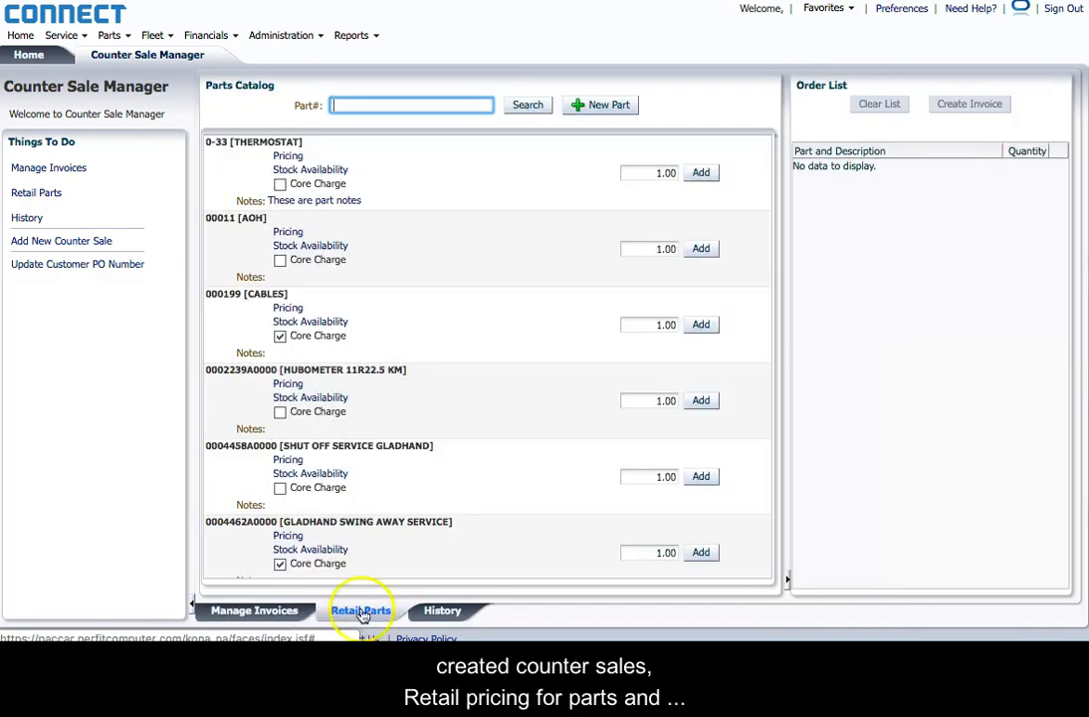
{"action": "left_click", "coordinate": [447, 613]}
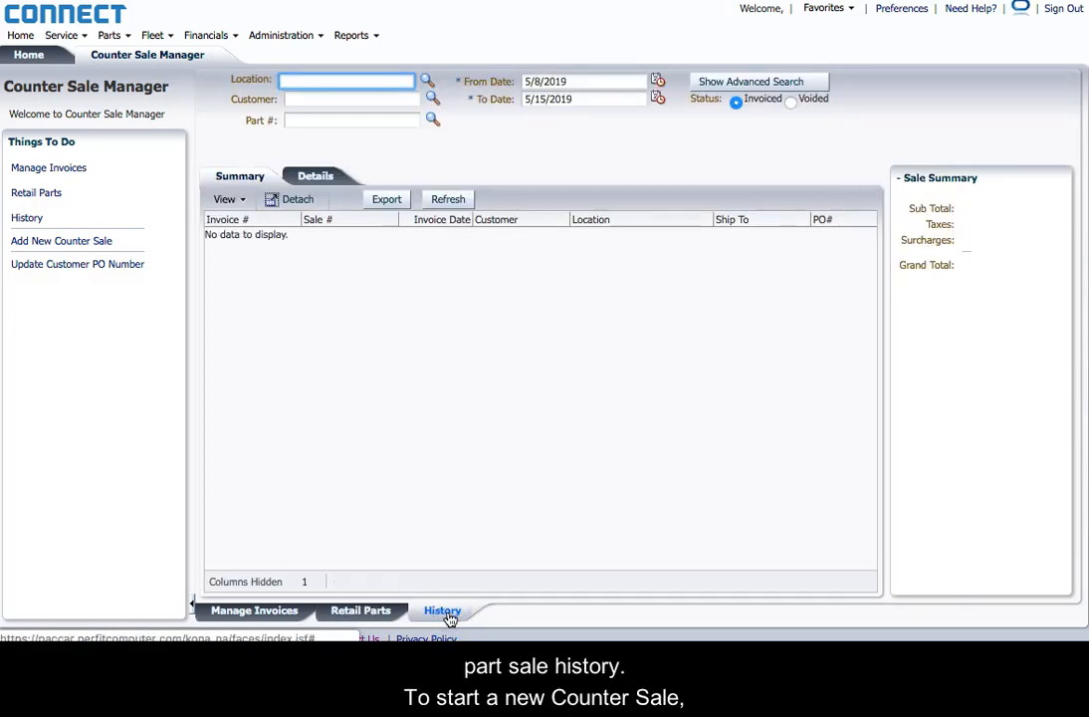
{"action": "left_click", "coordinate": [264, 615]}
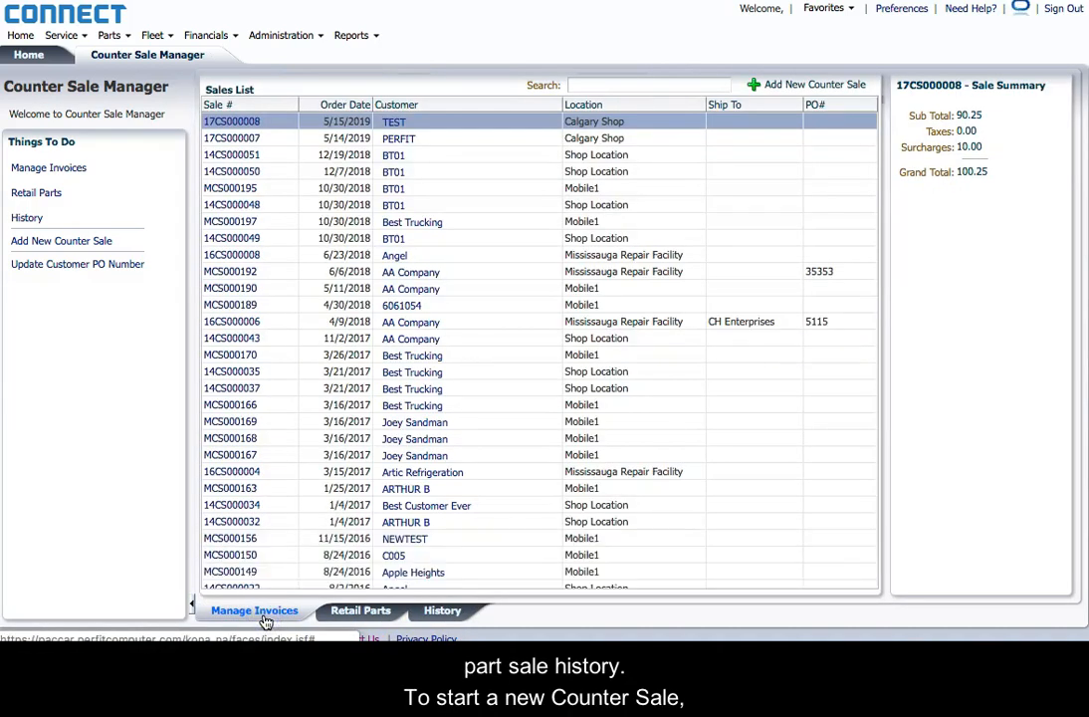
{"action": "left_click", "coordinate": [774, 84]}
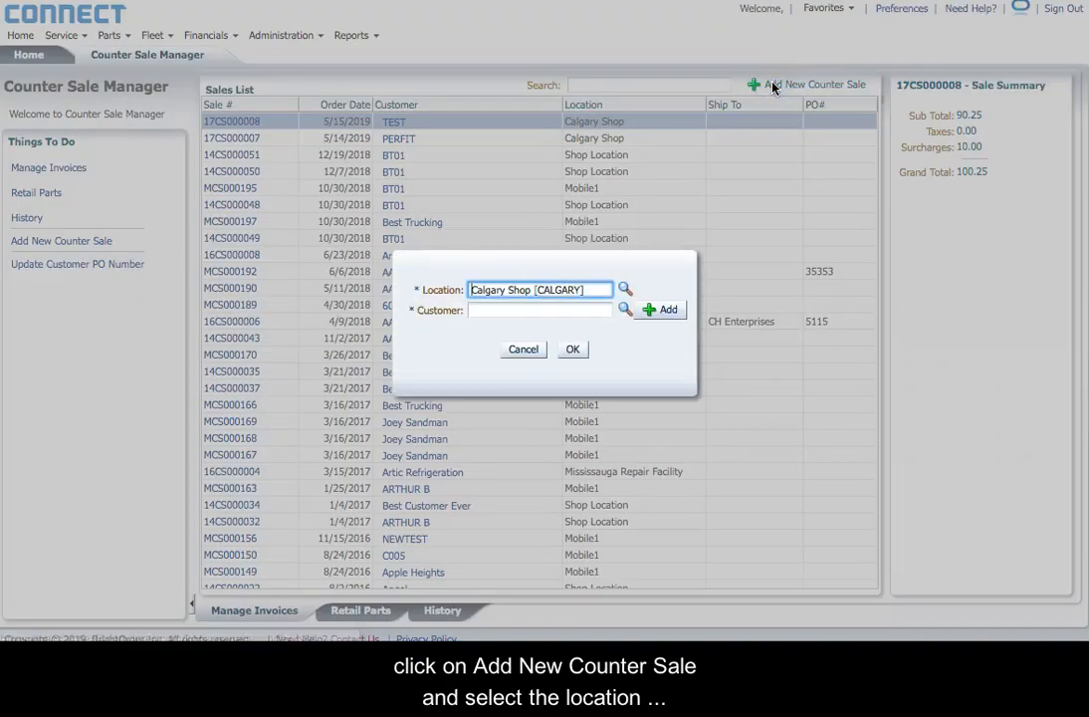
Step: Create the counter sale for customer NEWTEST
{"action": "left_click", "coordinate": [564, 310]}
{"action": "type", "text": "TEST"}
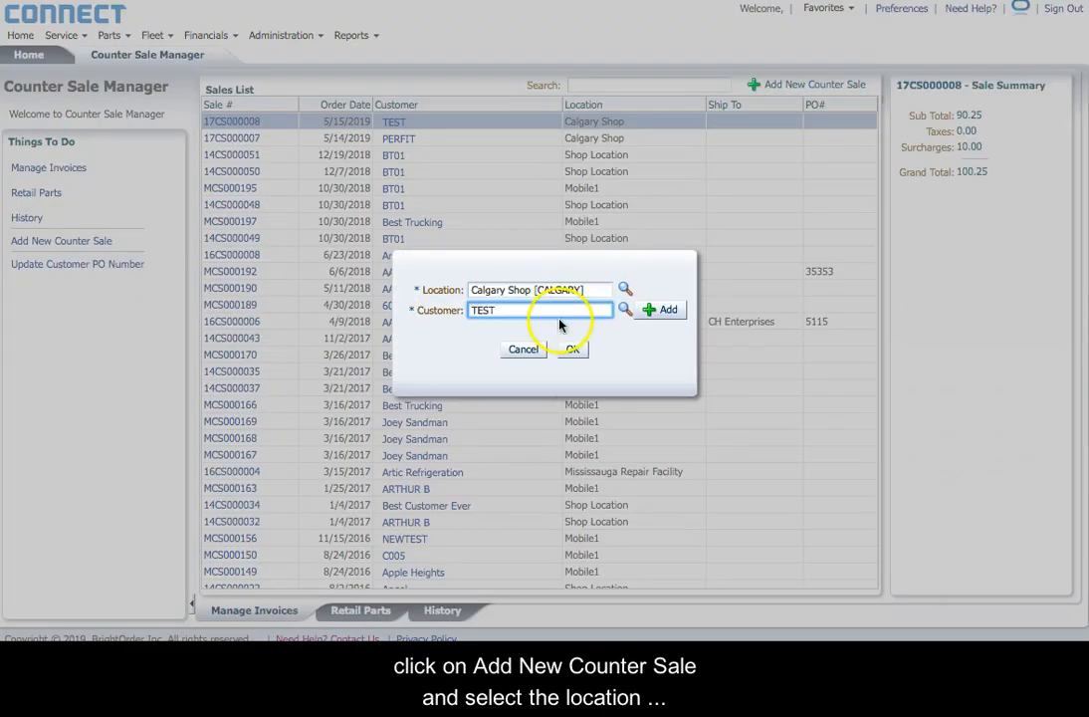
{"action": "left_click", "coordinate": [513, 324]}
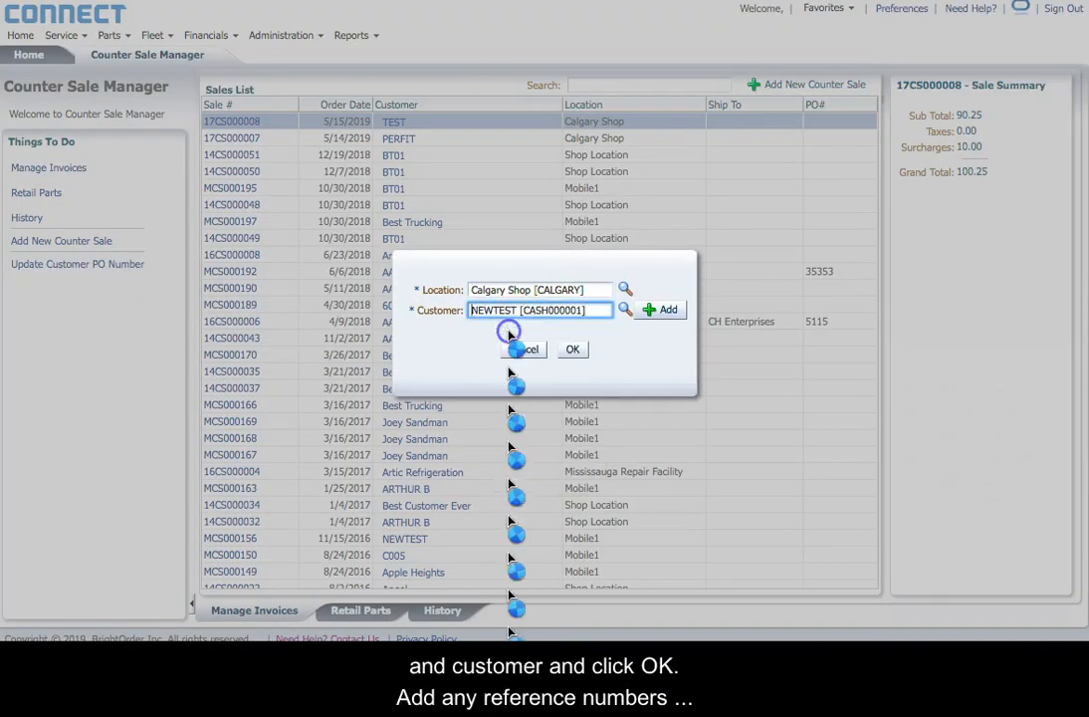
{"action": "left_click", "coordinate": [569, 350]}
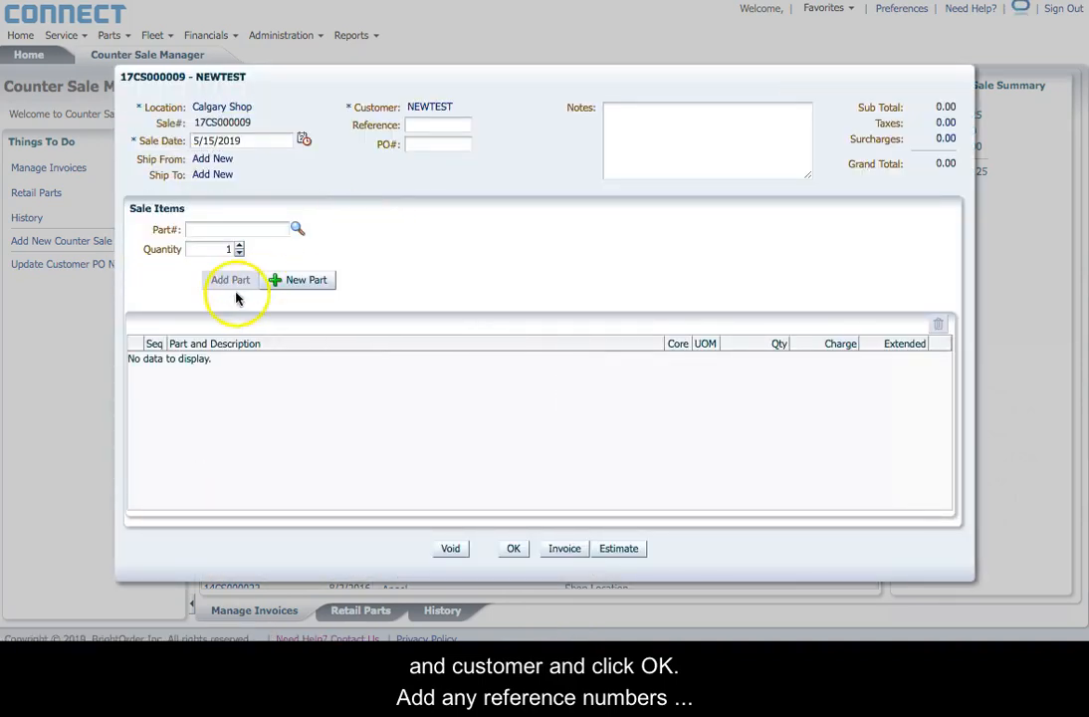
Step: Add one 00106 MANIFOLD at 30.00 and bring up the Surcharges list
{"action": "left_click", "coordinate": [254, 231]}
{"action": "type", "text": "MANIFOLD"}
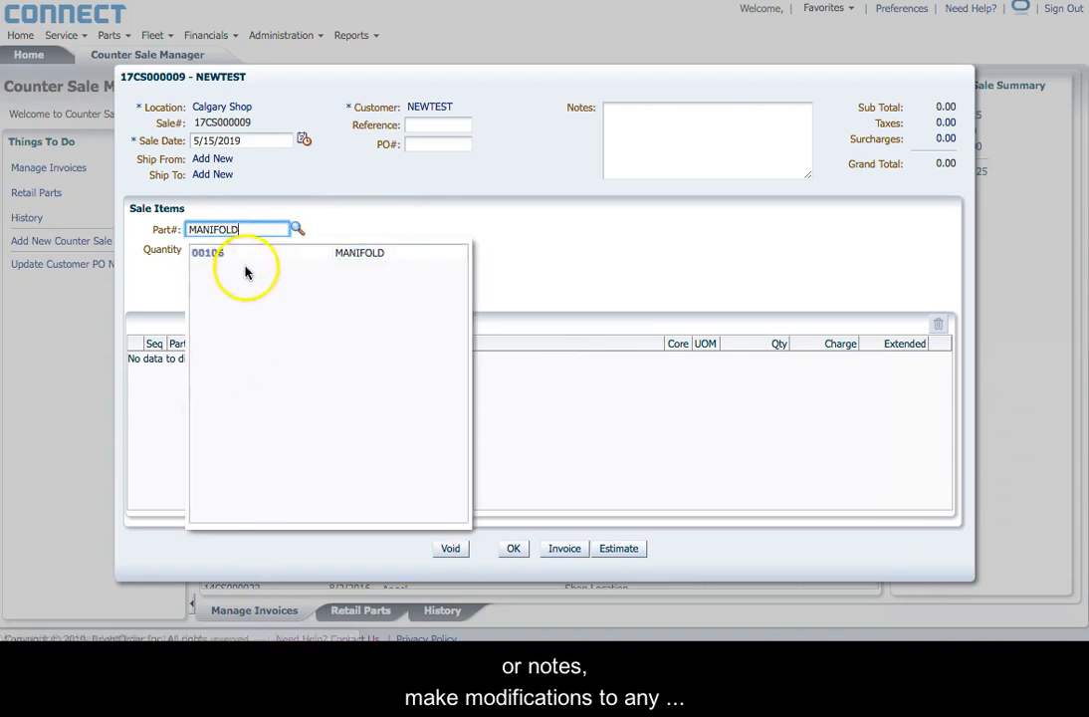
{"action": "left_click", "coordinate": [264, 255]}
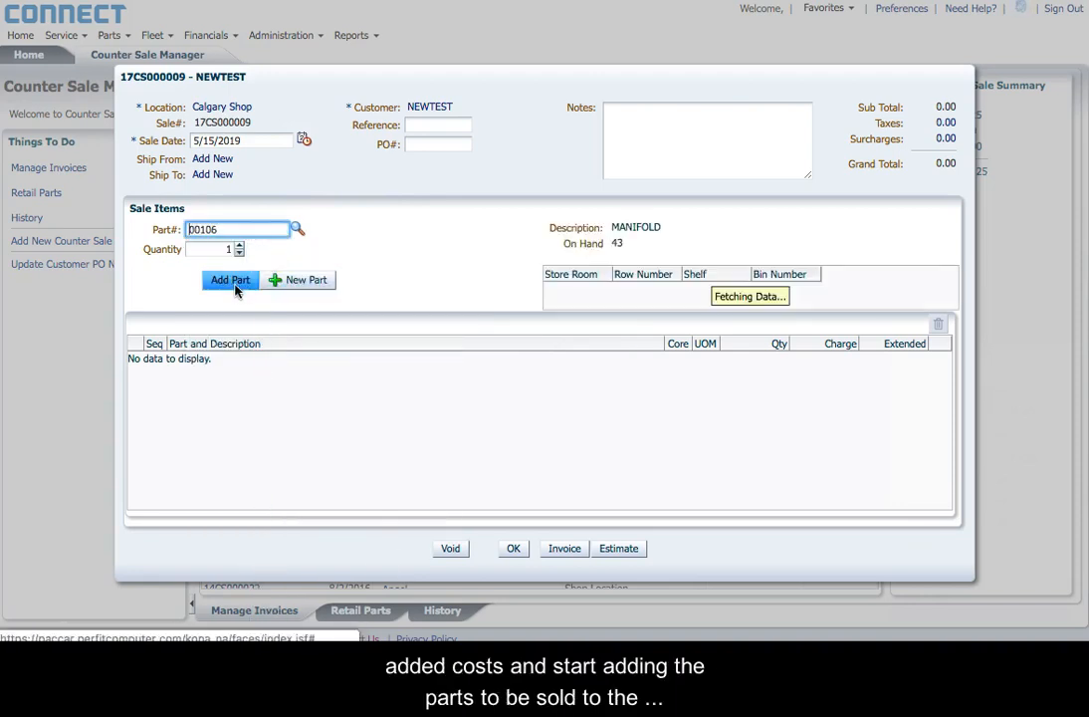
{"action": "left_click", "coordinate": [233, 286]}
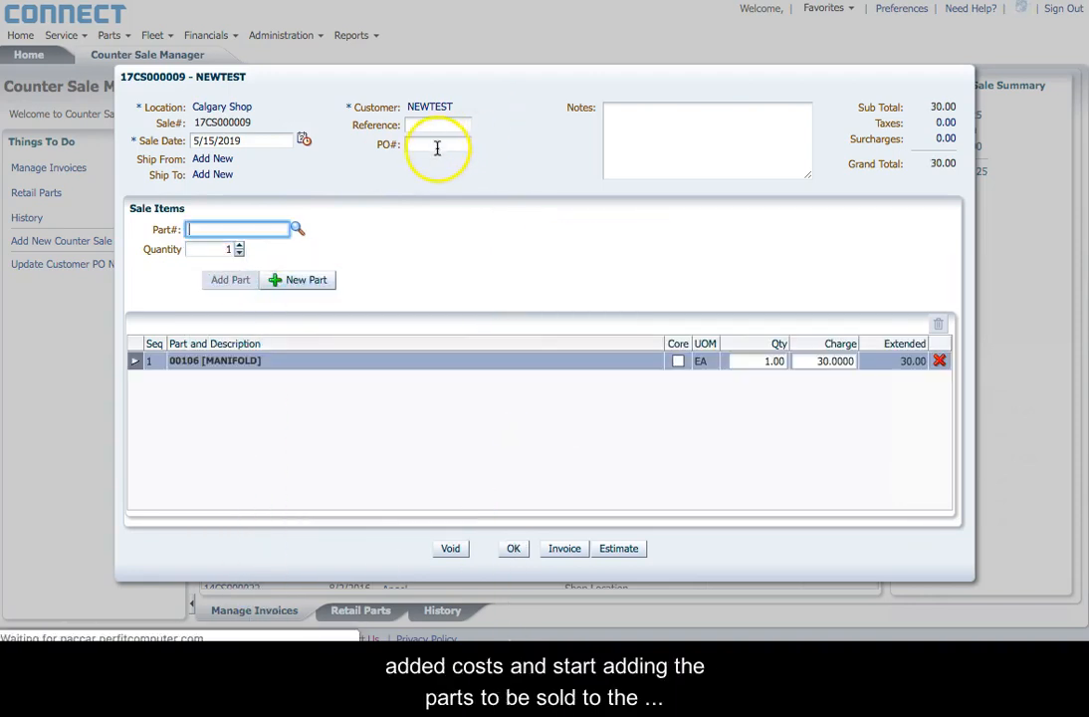
{"action": "left_click", "coordinate": [434, 123]}
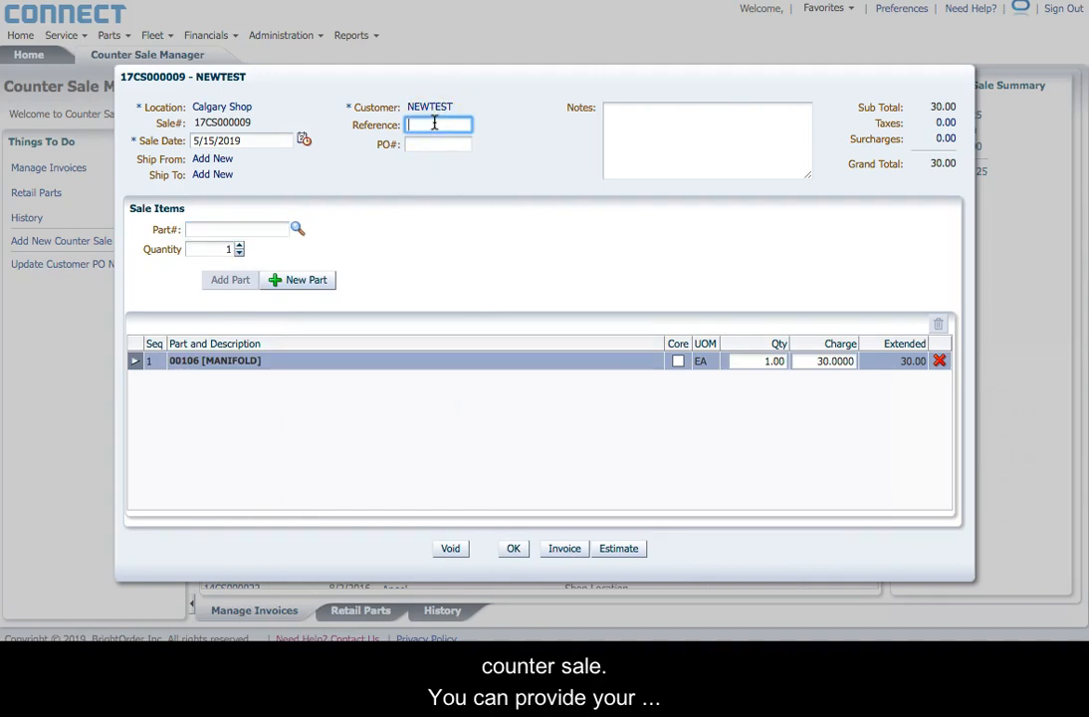
{"action": "left_click", "coordinate": [895, 196]}
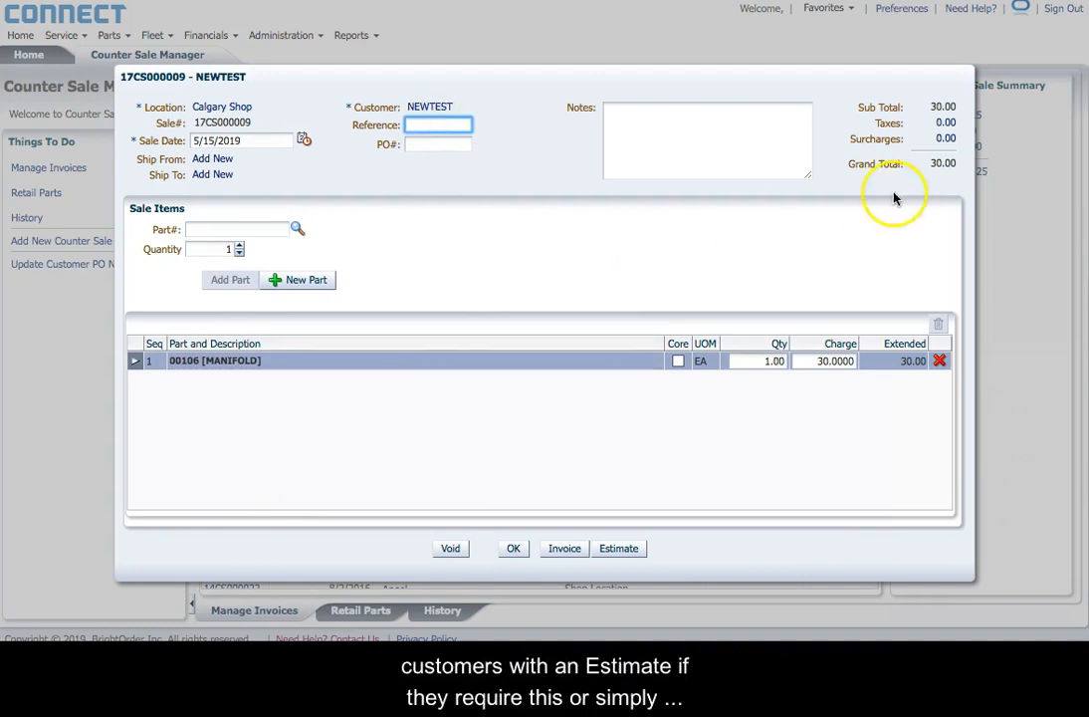
{"action": "left_click", "coordinate": [946, 139]}
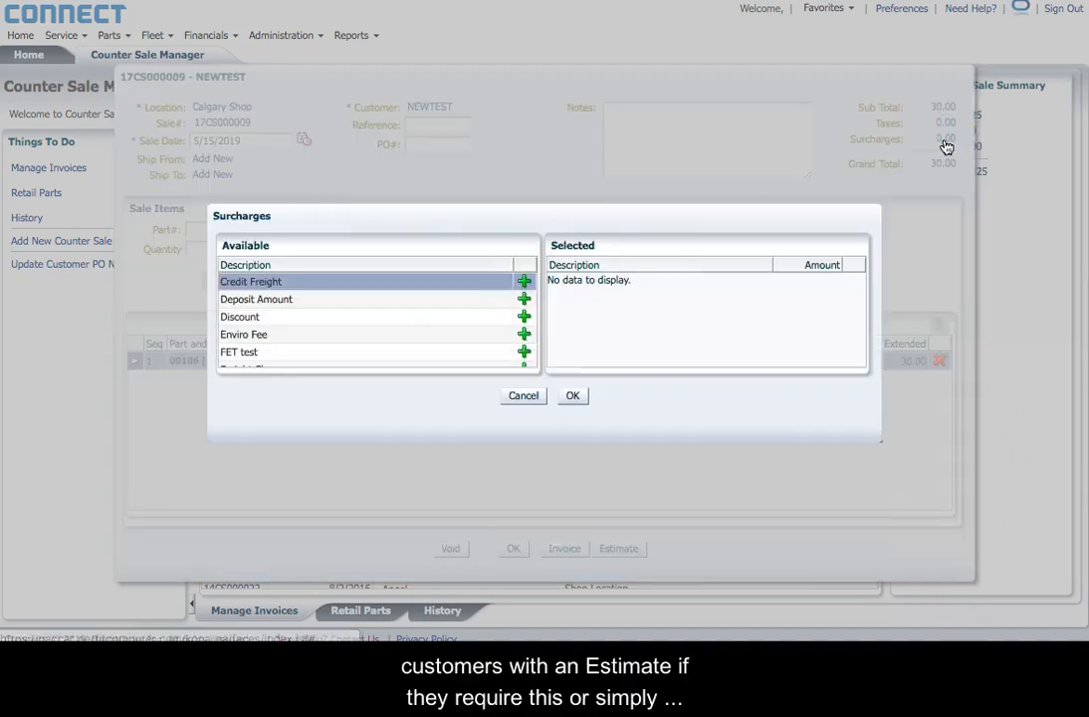
Step: Add a Deposit Amount surcharge of 10.00 to the sale
{"action": "left_click", "coordinate": [524, 299]}
{"action": "left_click", "coordinate": [809, 283]}
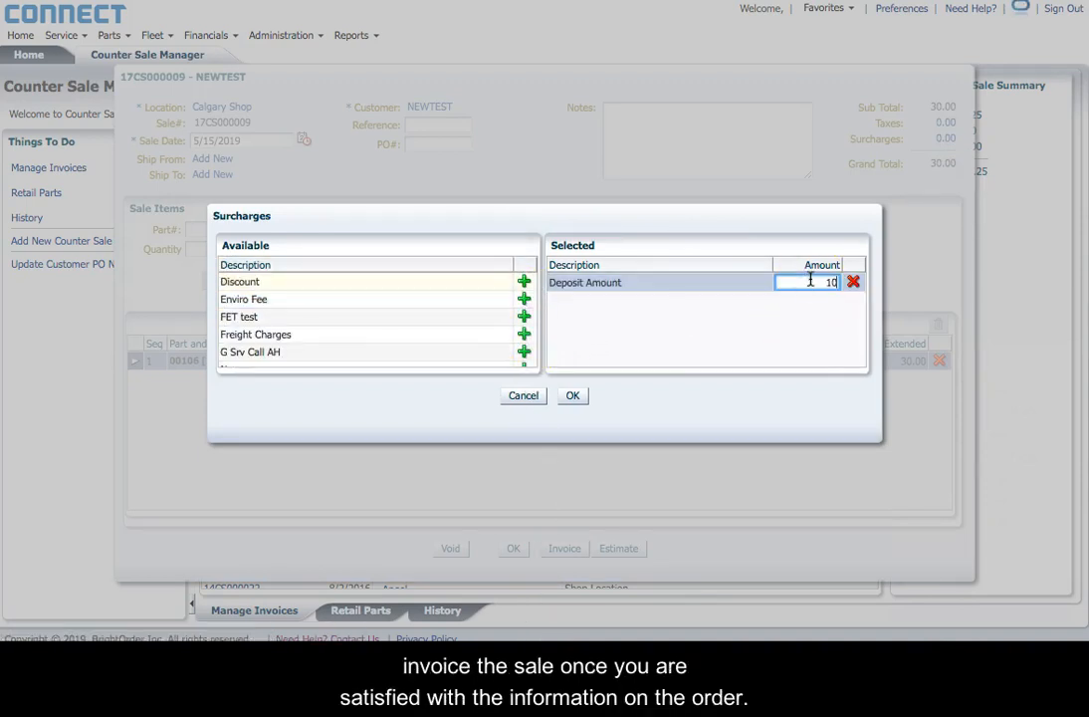
{"action": "left_click", "coordinate": [571, 399]}
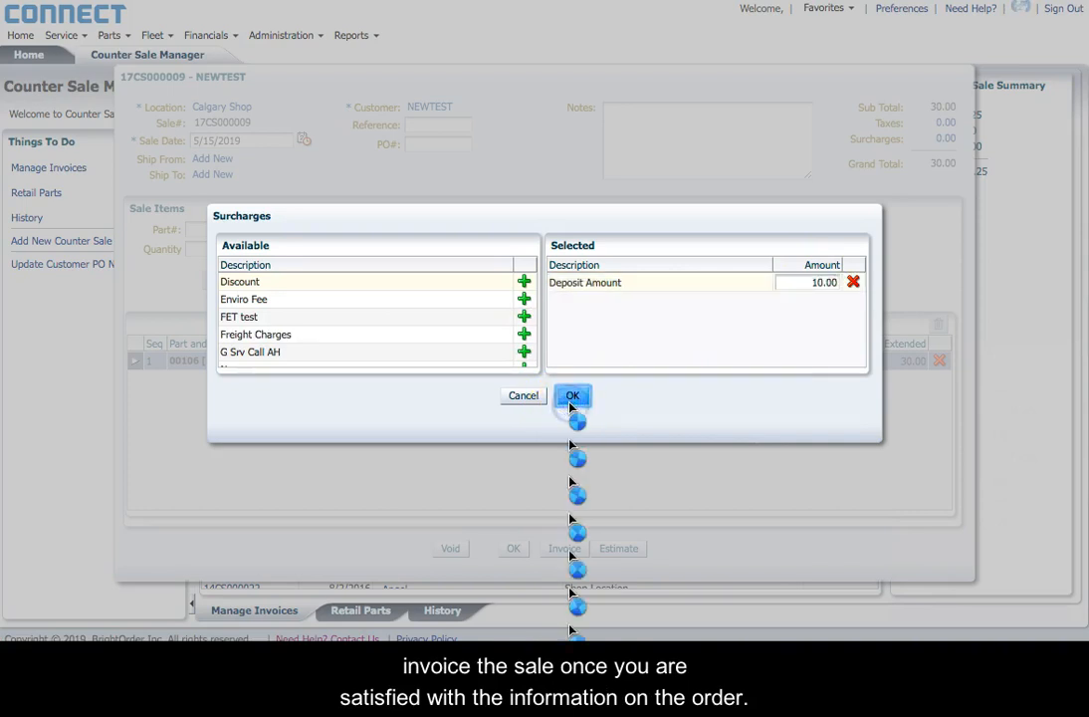
Step: Invoice the sale and review the 40.00 Sale Invoice PDF
{"action": "left_click", "coordinate": [564, 548]}
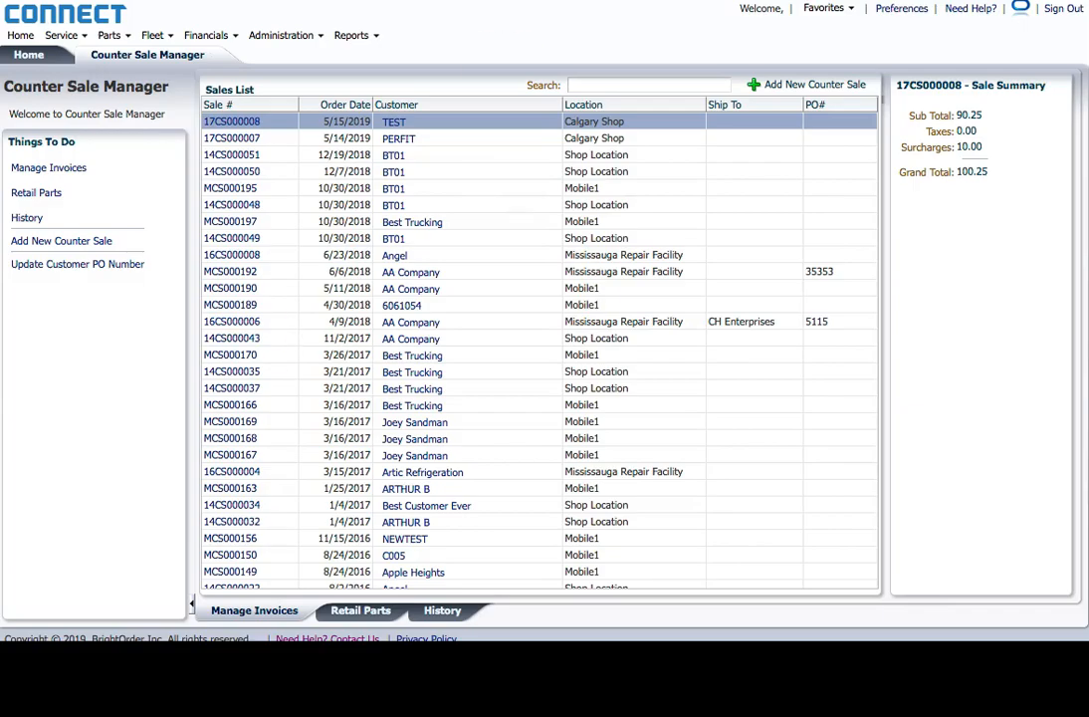
{"action": "scroll", "coordinate": [411, 322], "scroll_direction": "down", "scroll_amount": 5}
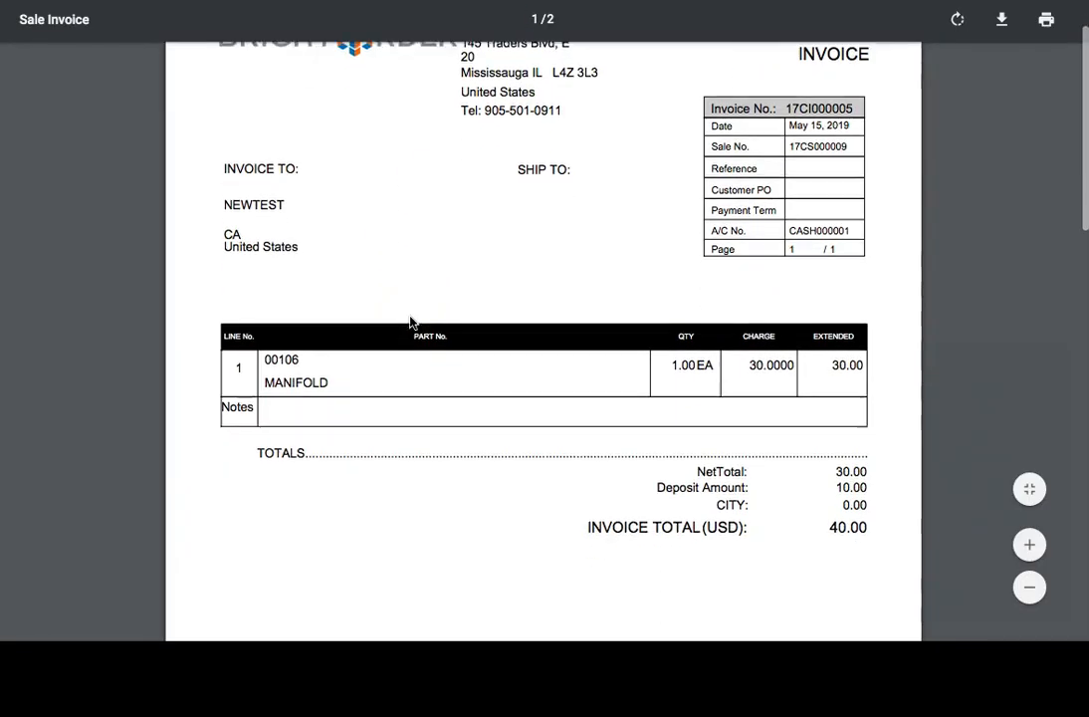
{"action": "scroll", "coordinate": [410, 322], "scroll_direction": "down", "scroll_amount": 1}
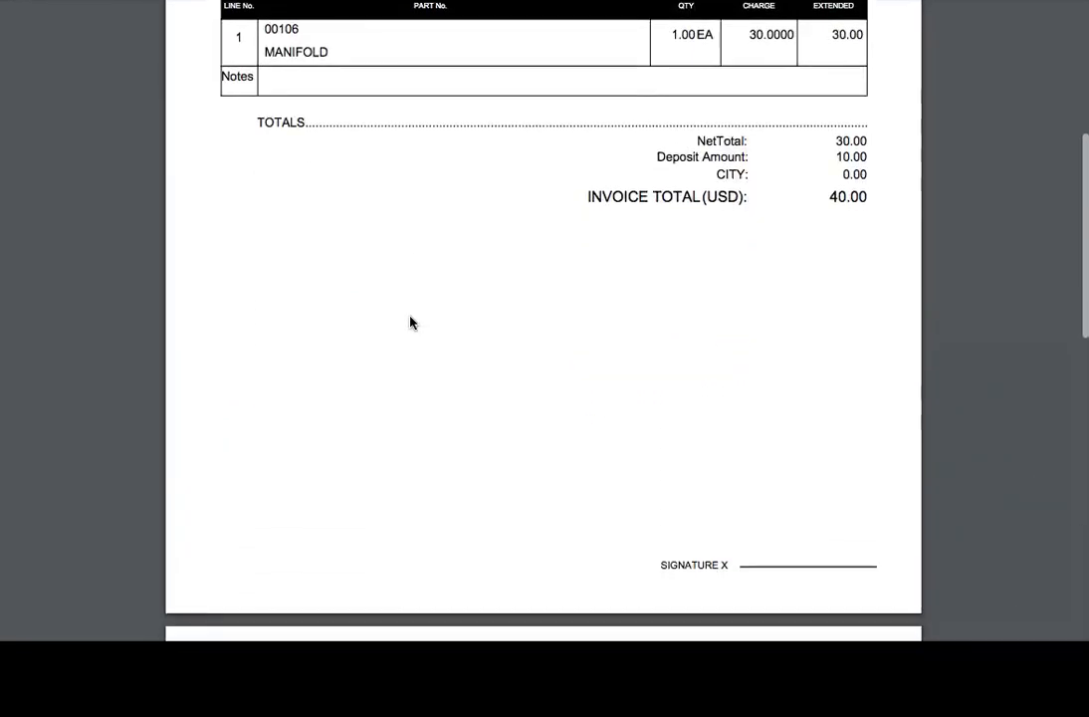